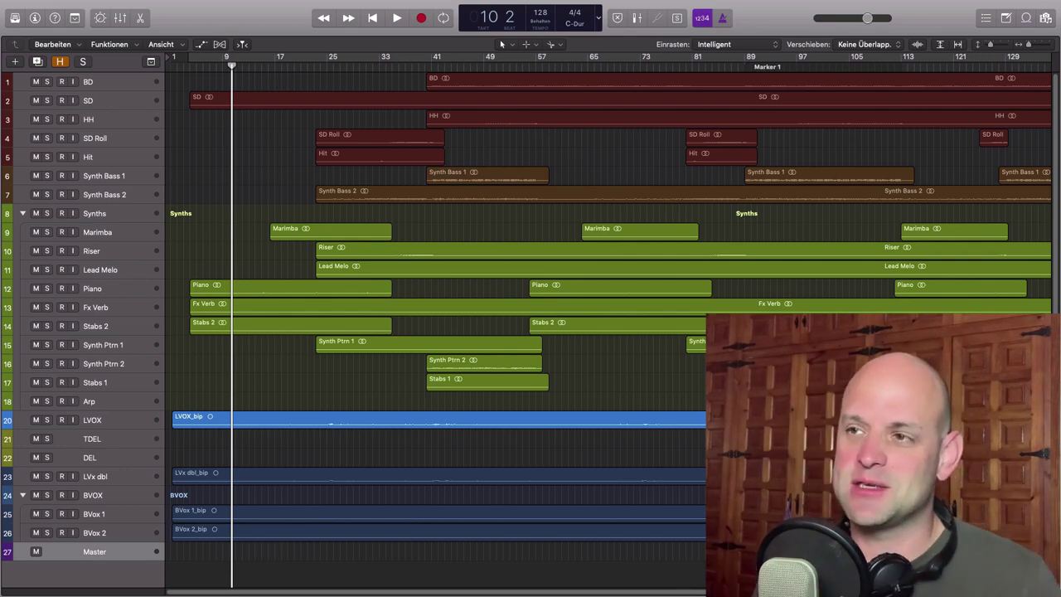
- Play the song and look through the mixer's channel strips from the drums to the synth basses, closing the mixer at the end
{"action": "key", "text": "space"}
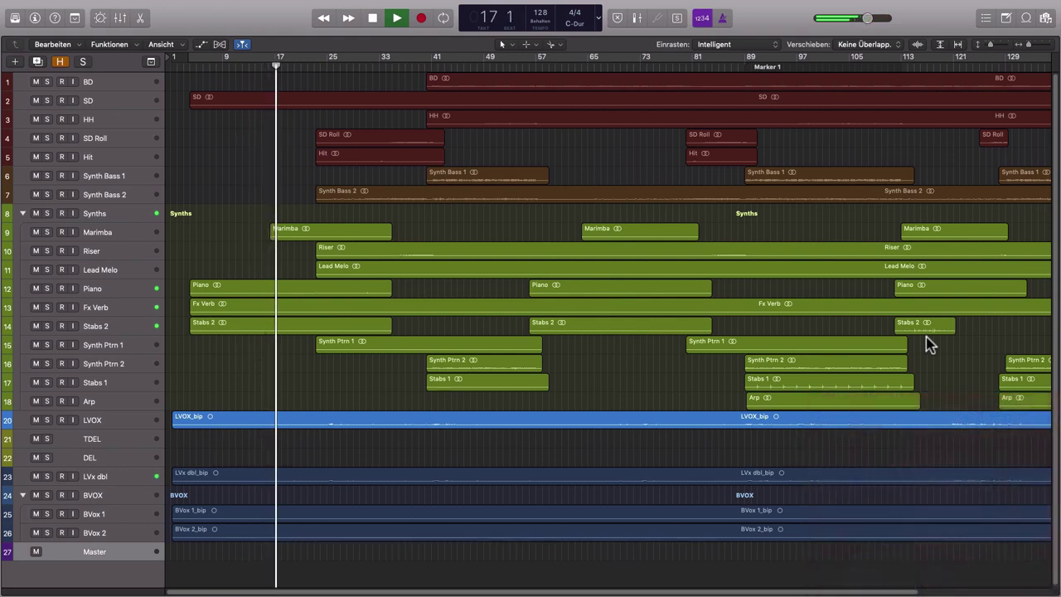
{"action": "key", "text": "x"}
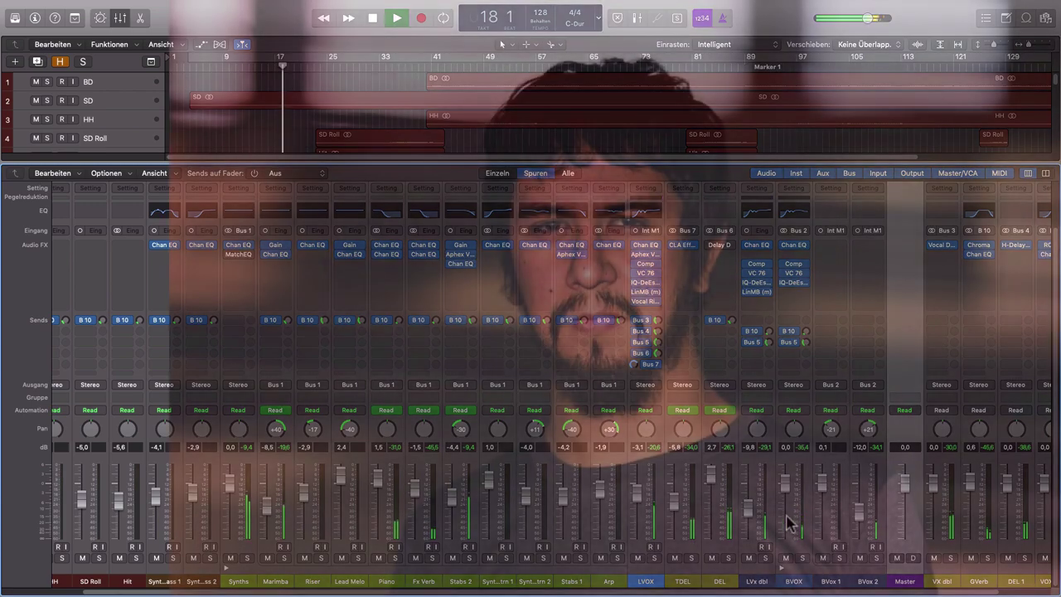
{"action": "scroll", "coordinate": [790, 524], "scroll_direction": "left", "scroll_amount": 3}
{"action": "scroll", "coordinate": [716, 531], "scroll_direction": "left", "scroll_amount": 3}
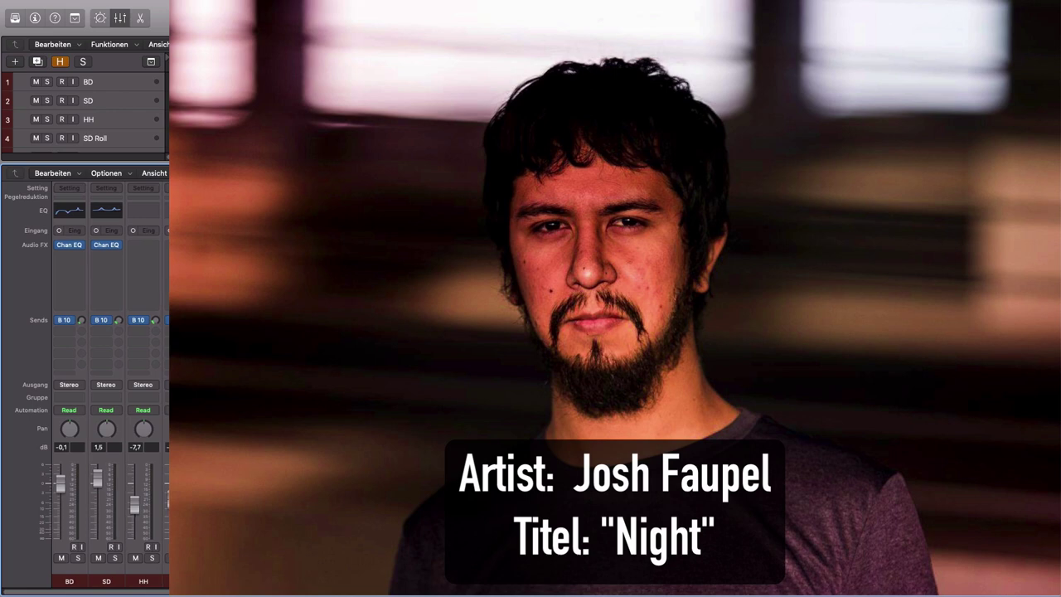
{"action": "scroll", "coordinate": [94, 389], "scroll_direction": "right", "scroll_amount": 3}
{"action": "scroll", "coordinate": [95, 389], "scroll_direction": "right", "scroll_amount": 4}
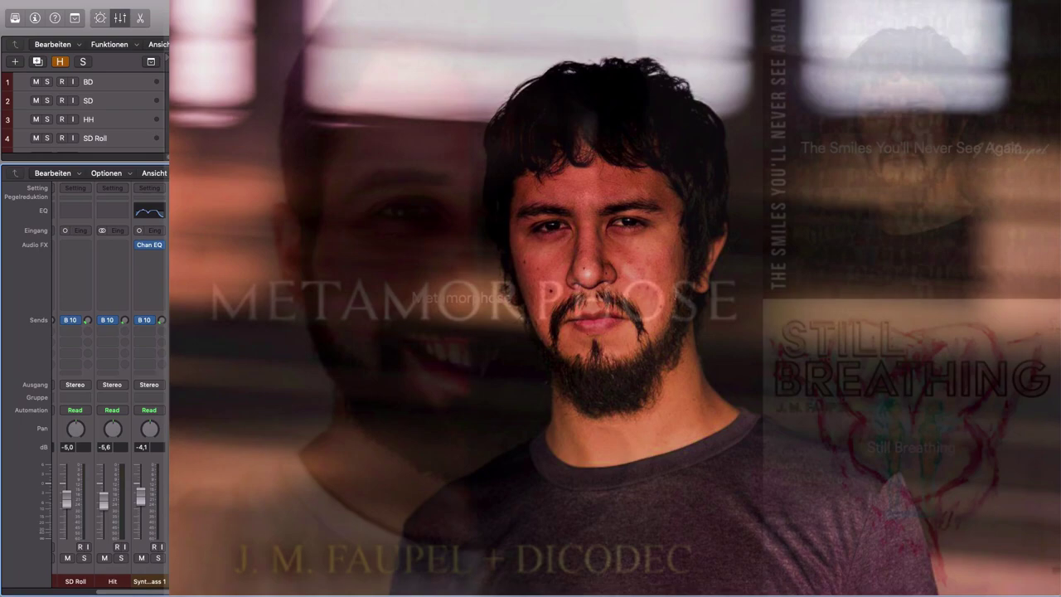
{"action": "scroll", "coordinate": [94, 388], "scroll_direction": "right", "scroll_amount": 2}
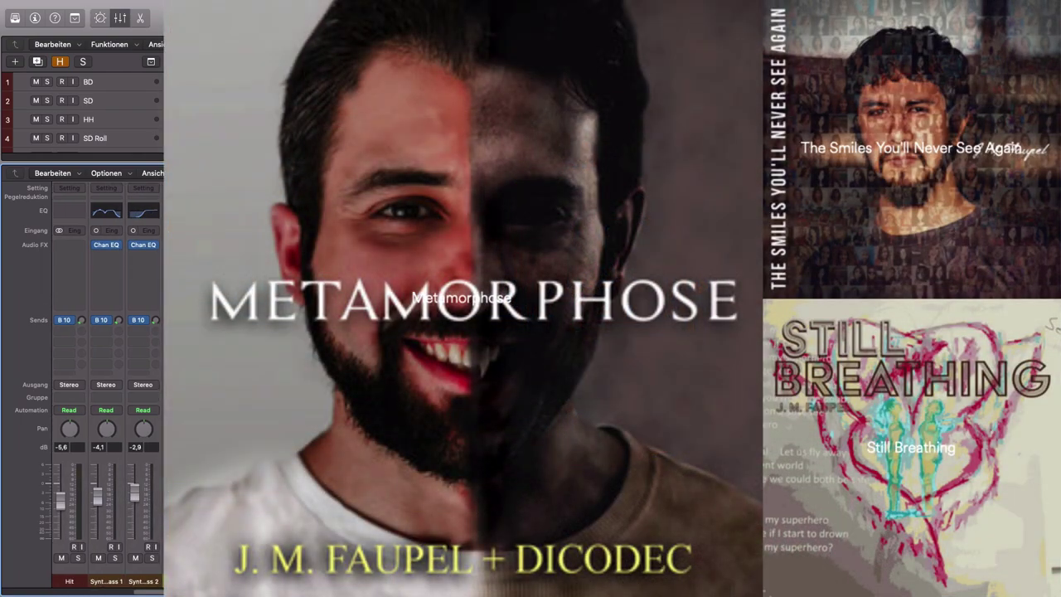
{"action": "key", "text": "x"}
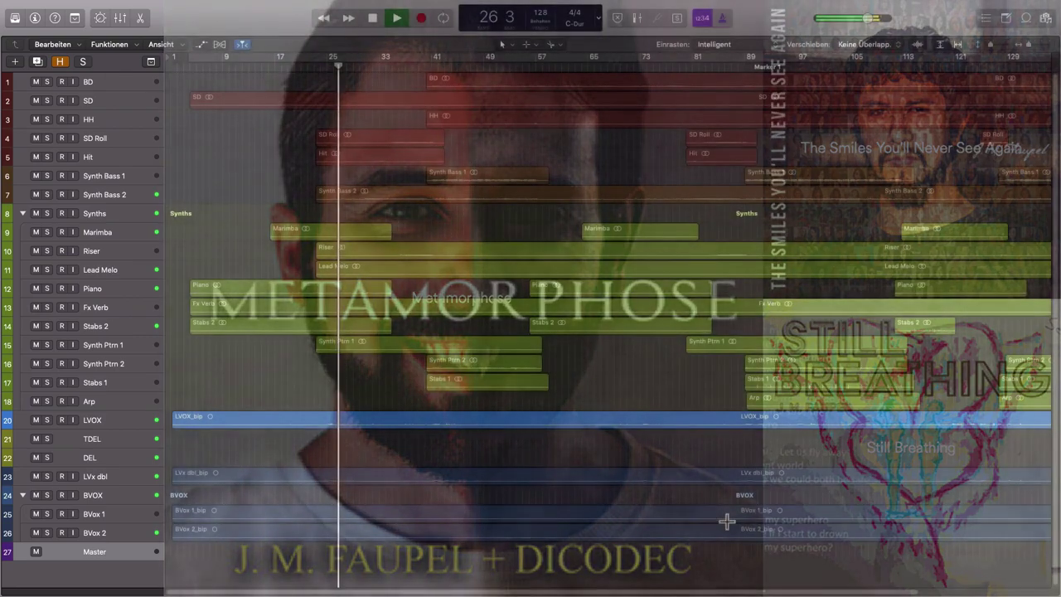
- Show the track automation, look over the curves from the vocal tracks up to the drums, and hide the automation again
{"action": "key", "text": "a"}
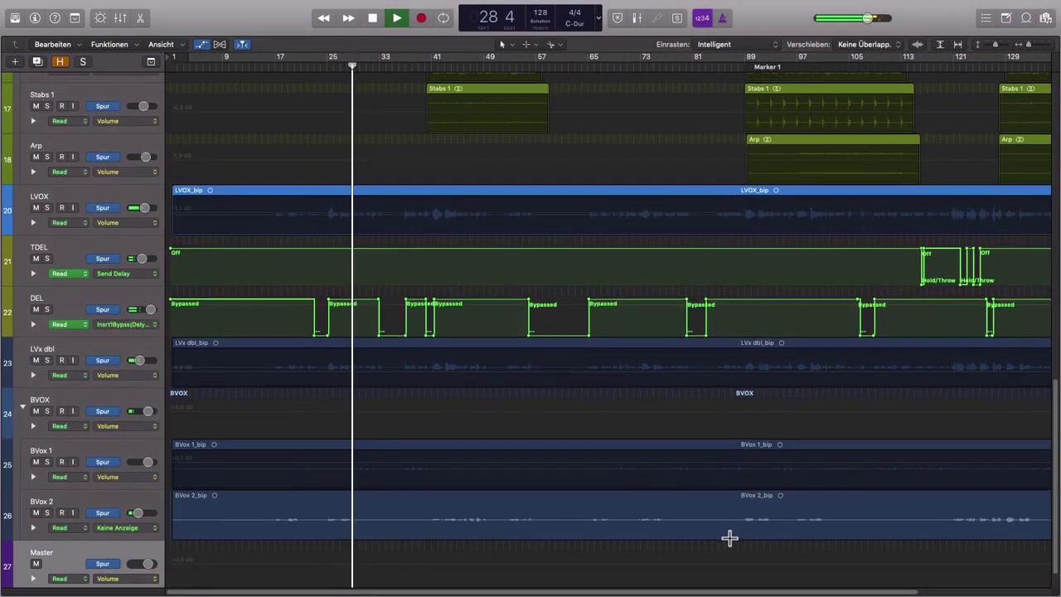
{"action": "scroll", "coordinate": [729, 535], "scroll_direction": "up", "scroll_amount": 3}
{"action": "scroll", "coordinate": [730, 554], "scroll_direction": "up", "scroll_amount": 5}
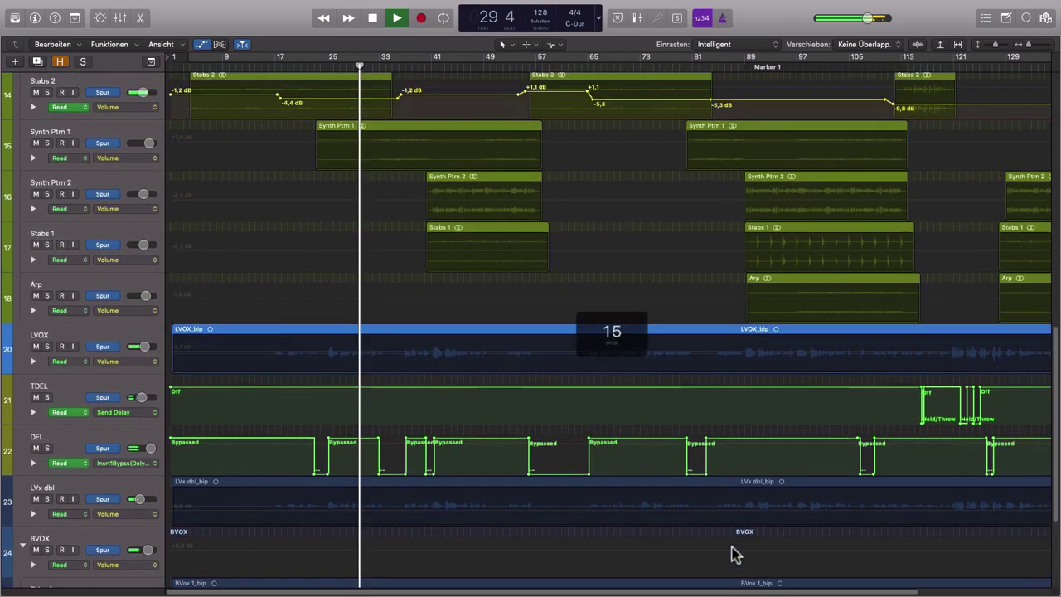
{"action": "scroll", "coordinate": [730, 554], "scroll_direction": "up", "scroll_amount": 2}
{"action": "scroll", "coordinate": [732, 554], "scroll_direction": "up", "scroll_amount": 4}
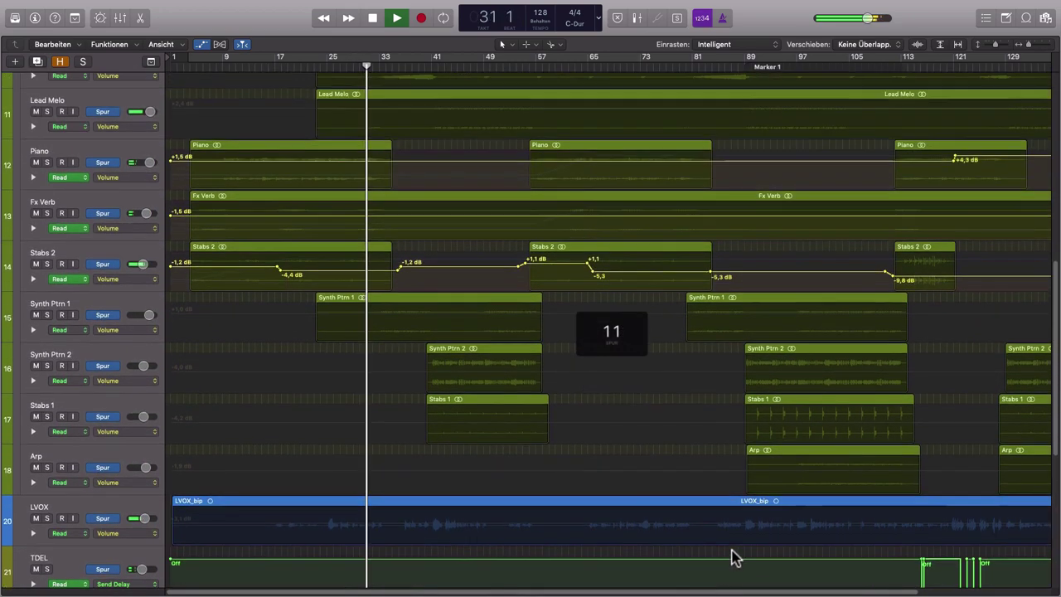
{"action": "scroll", "coordinate": [733, 563], "scroll_direction": "up", "scroll_amount": 8}
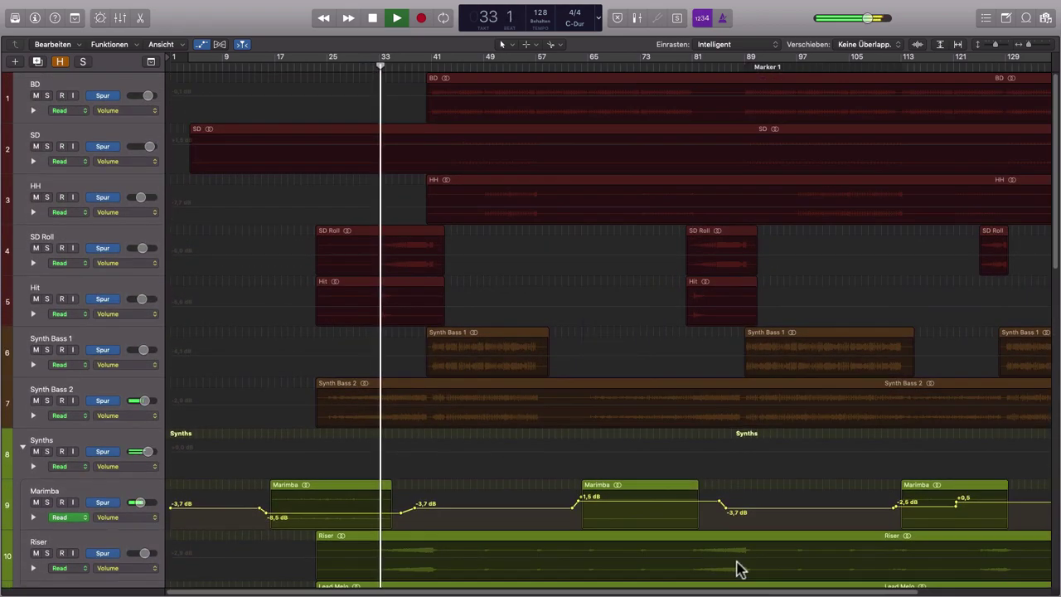
{"action": "key", "text": "a"}
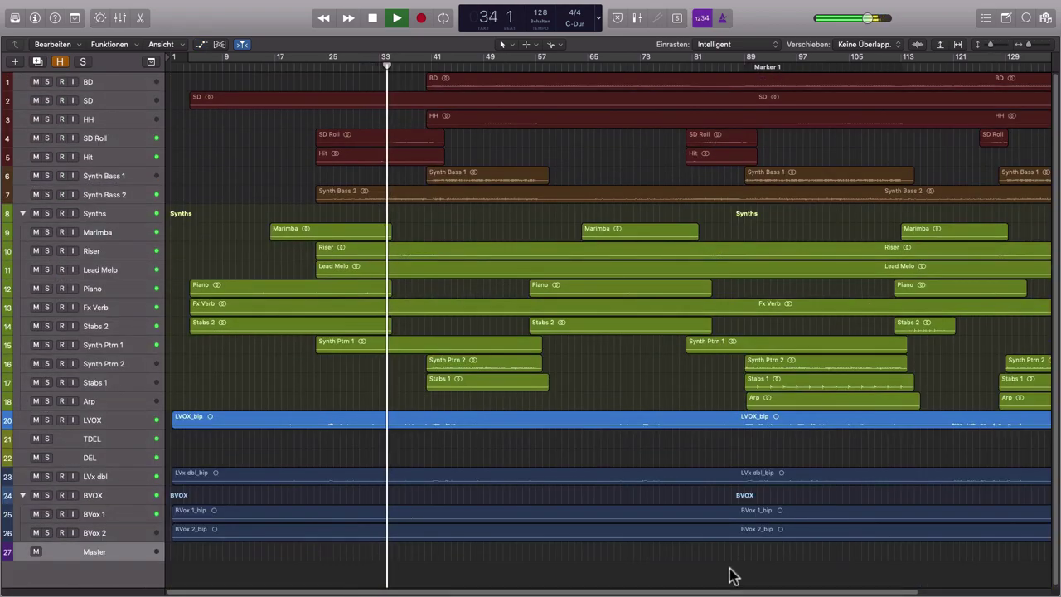
- Zoom the arrangement so the whole song length fits in view with readable track heights, and stop playback
{"action": "left_click", "coordinate": [730, 556], "text": "super"}
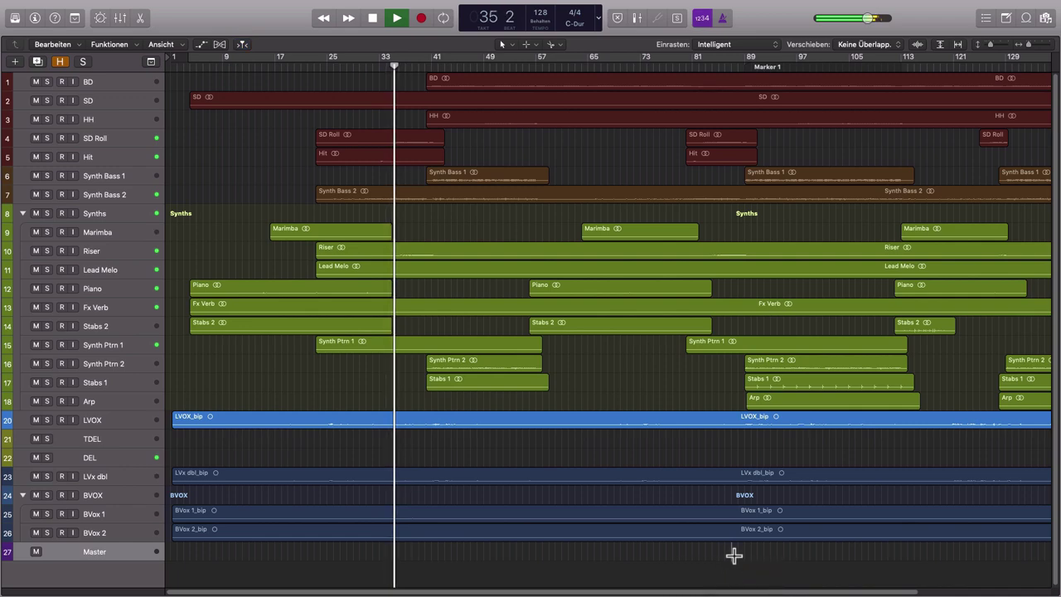
{"action": "key", "text": "z"}
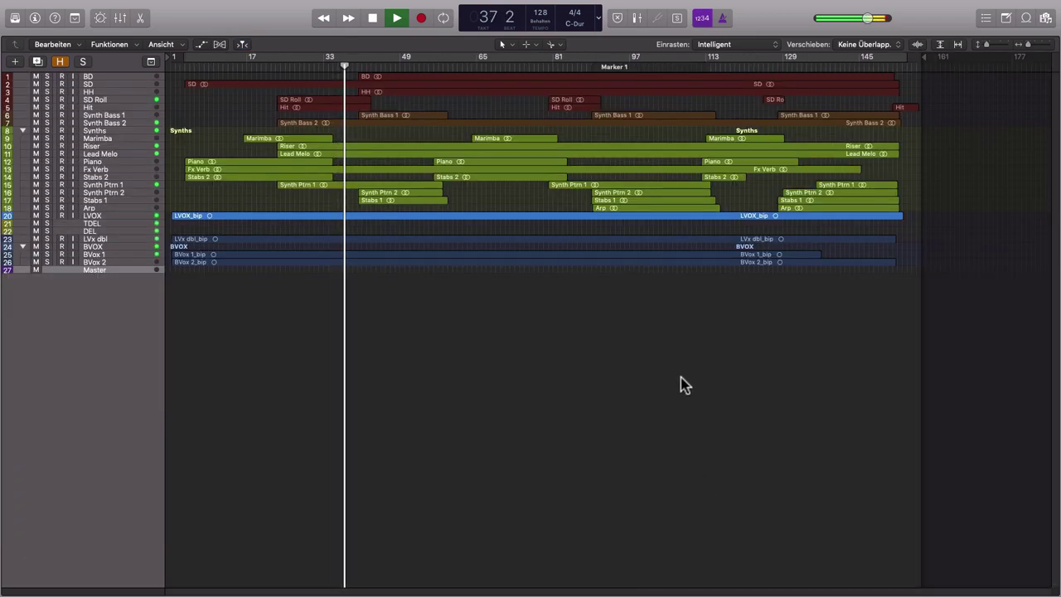
{"action": "key", "text": "z"}
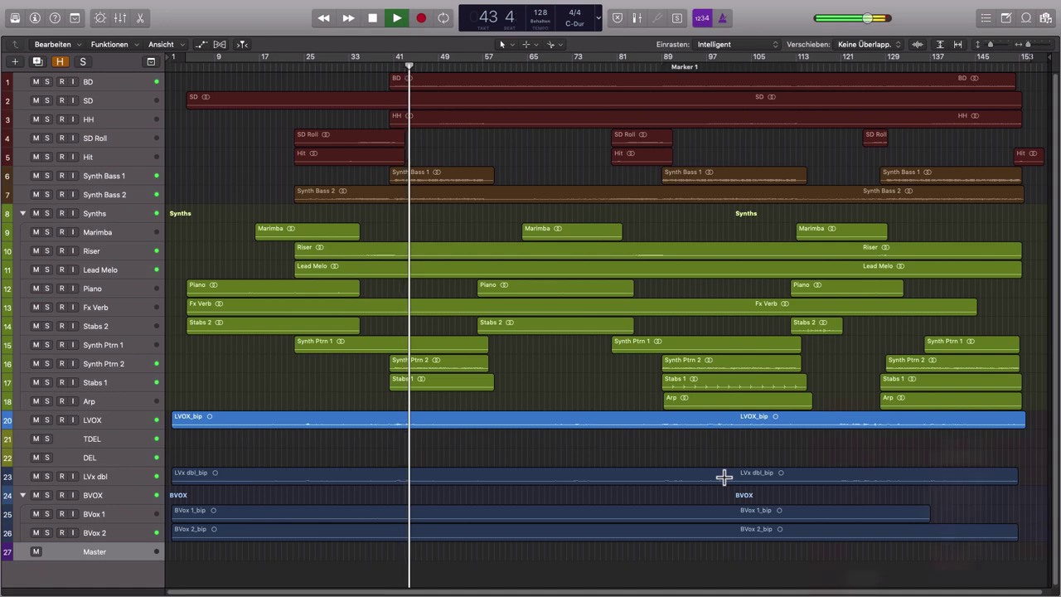
{"action": "key", "text": "space"}
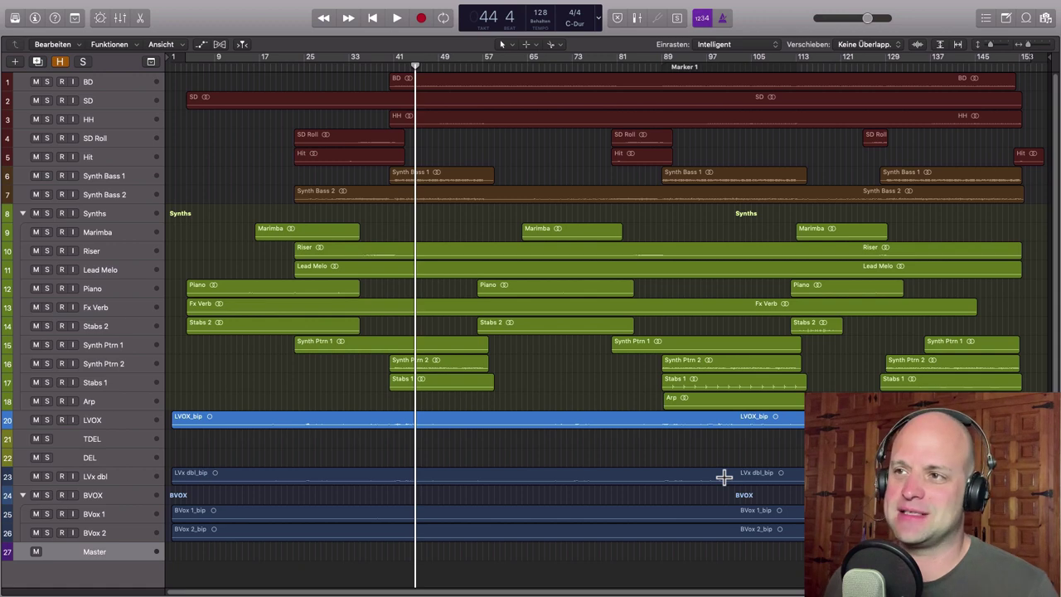
- Open the mixer and view the Kramer Tape plug-in on the Stereo Out channel, closing its window after the look
{"action": "key", "text": "x"}
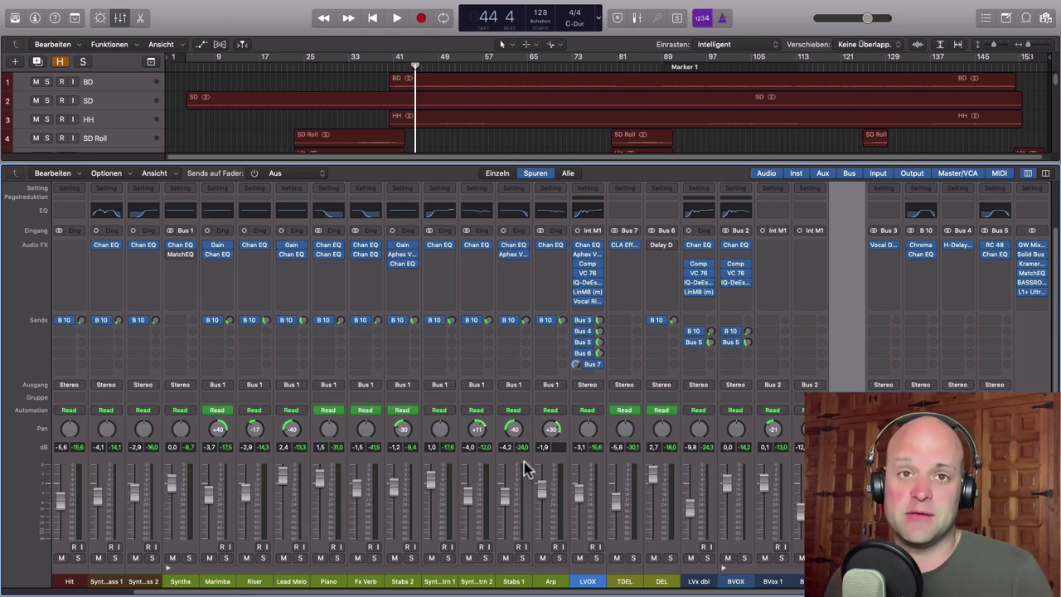
{"action": "left_click", "coordinate": [1032, 497]}
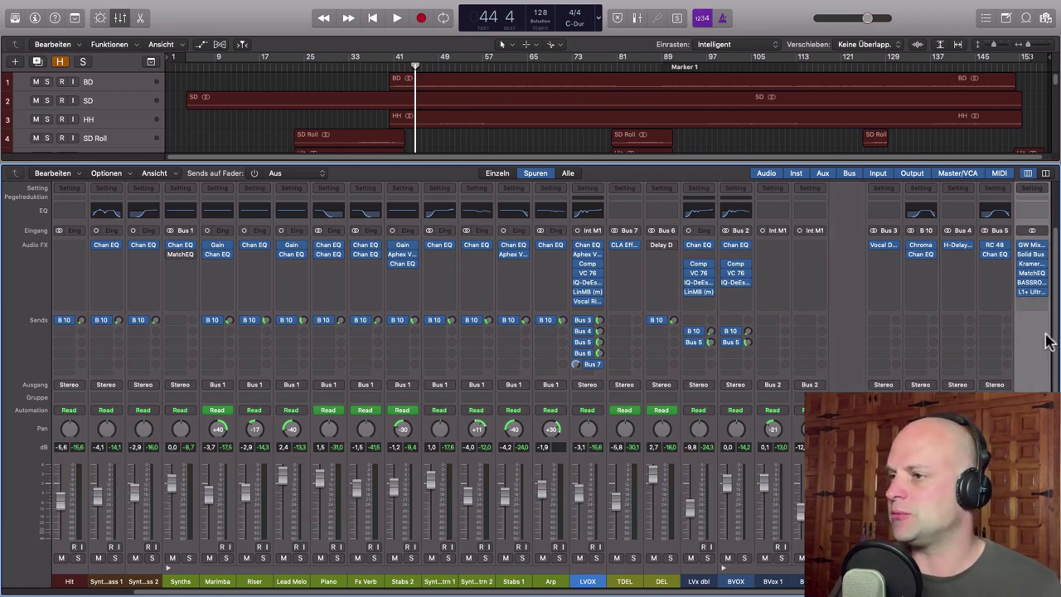
{"action": "left_click", "coordinate": [1030, 264]}
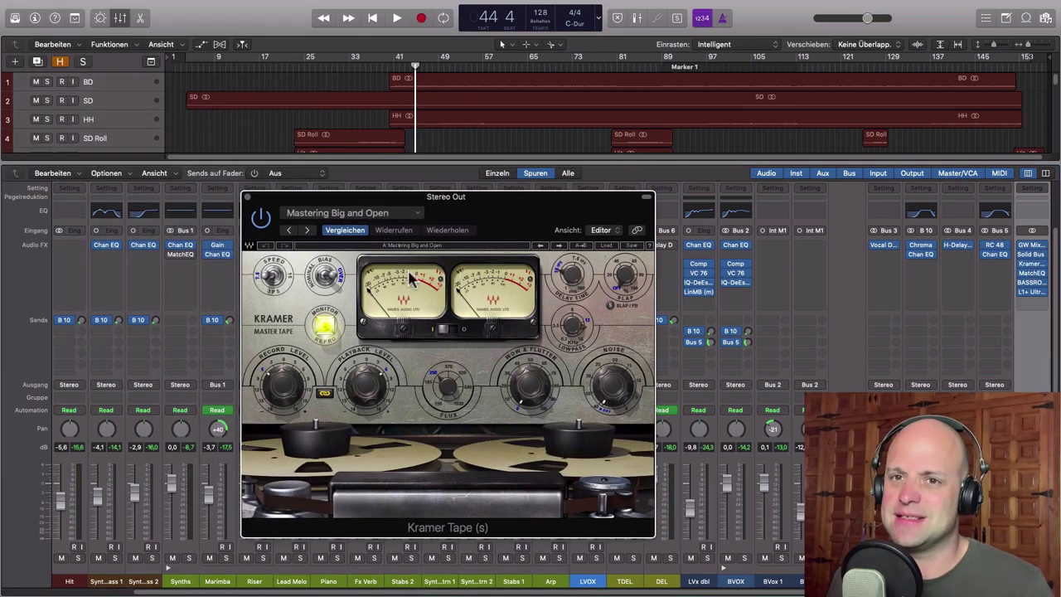
{"action": "left_click", "coordinate": [247, 197]}
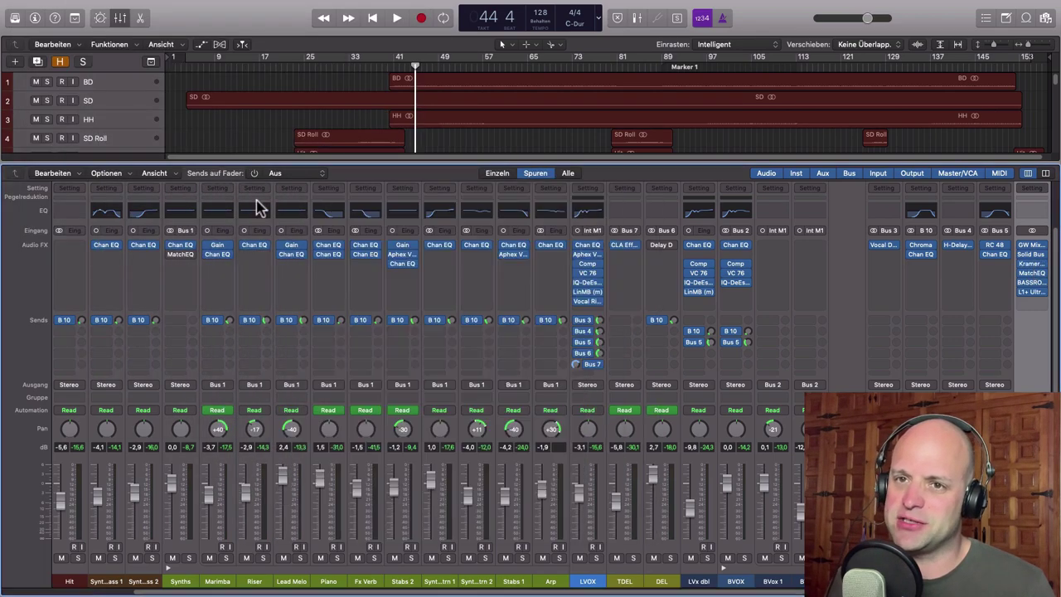
{"action": "scroll", "coordinate": [595, 427], "scroll_direction": "left", "scroll_amount": 5}
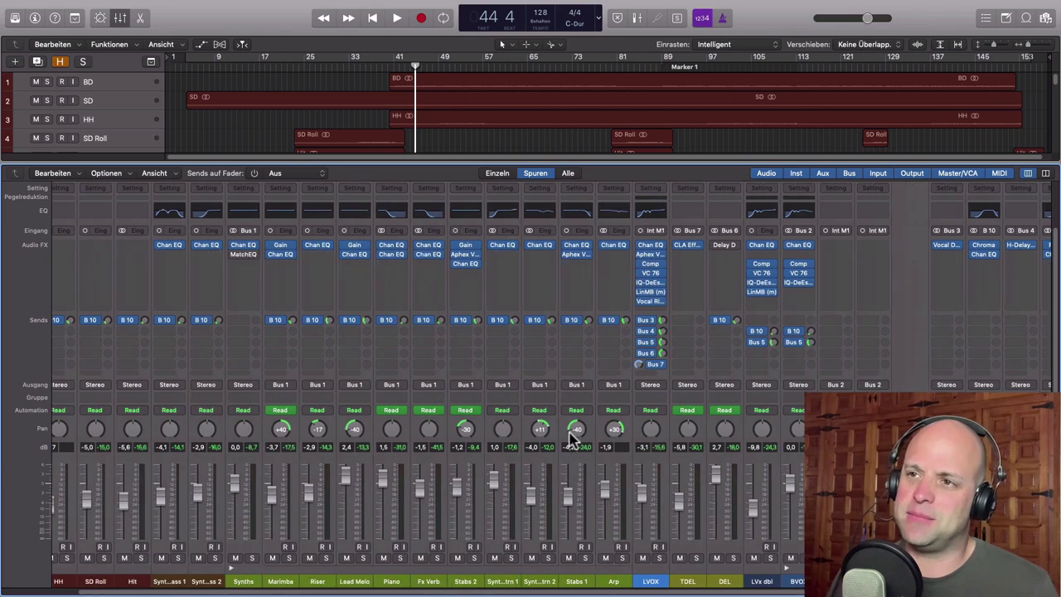
{"action": "scroll", "coordinate": [575, 439], "scroll_direction": "right", "scroll_amount": 5}
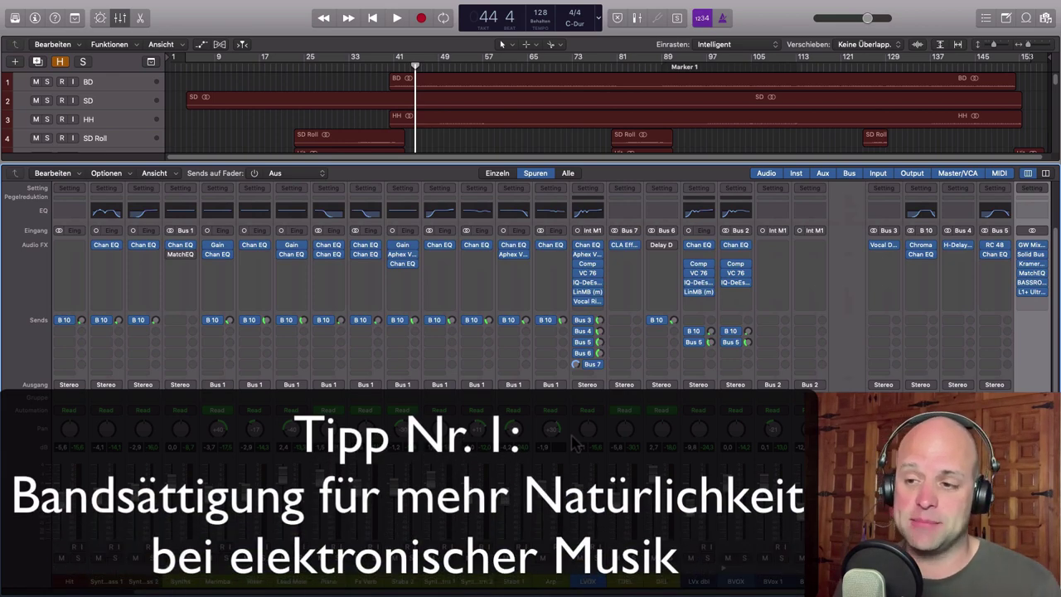
{"action": "scroll", "coordinate": [577, 445], "scroll_direction": "left", "scroll_amount": 5}
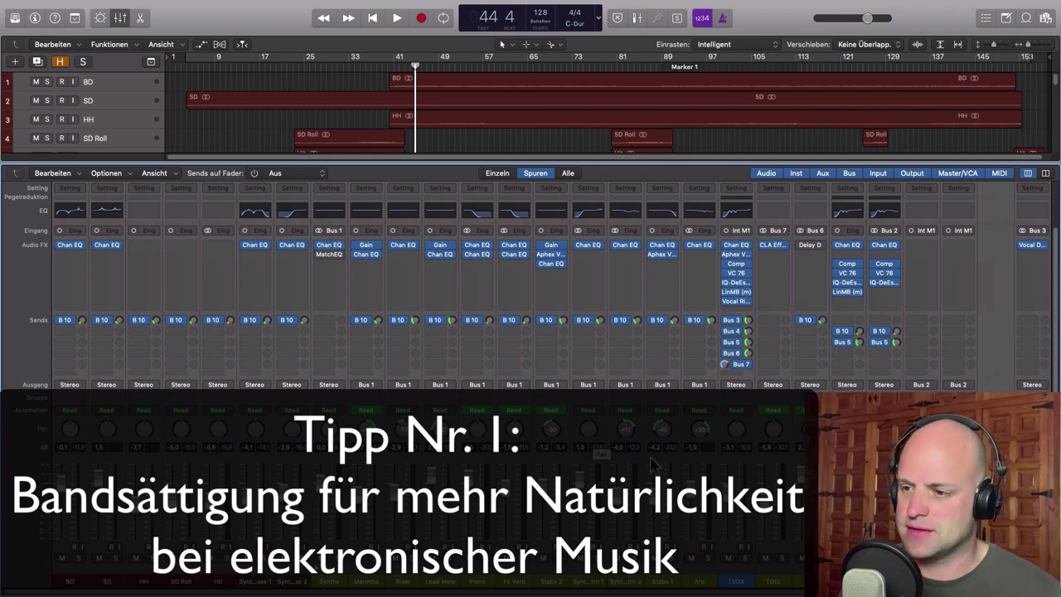
{"action": "scroll", "coordinate": [650, 464], "scroll_direction": "right", "scroll_amount": 5}
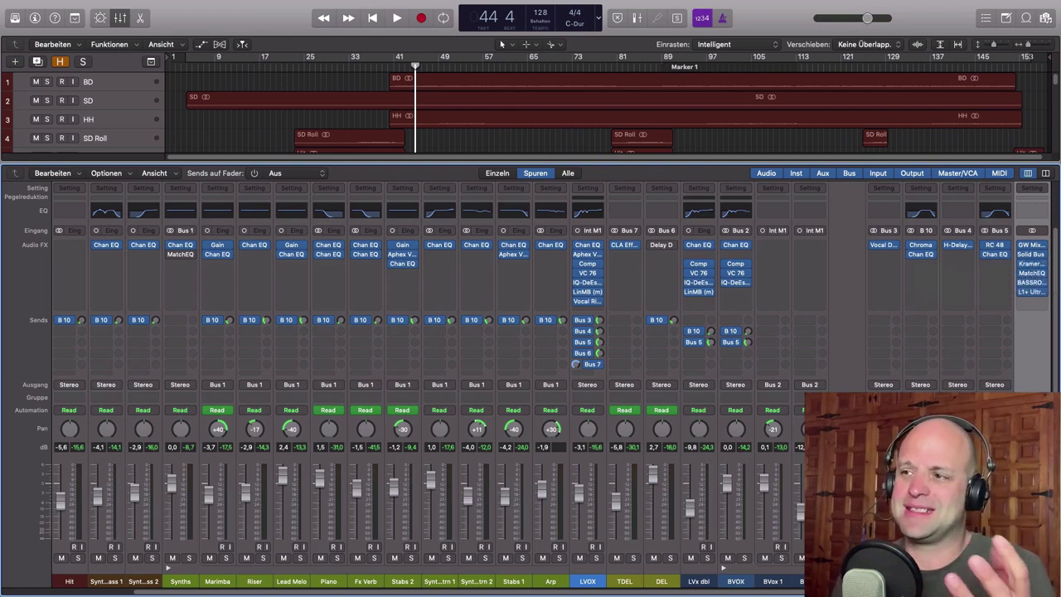
- Bypass the Kramer Tape plug-in on the Stereo Out channel with its window open, and play the song from shortly before bar 49
{"action": "left_click", "coordinate": [1033, 270]}
{"action": "left_click_drag", "start_coordinate": [534, 208], "coordinate": [502, 206]}
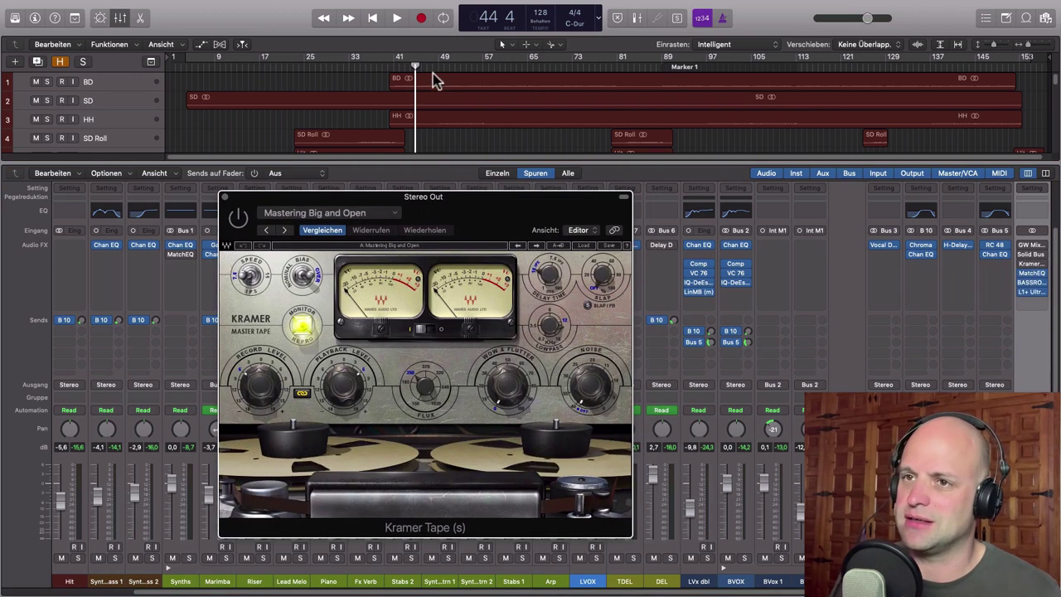
{"action": "left_click", "coordinate": [436, 67]}
{"action": "key", "text": "space"}
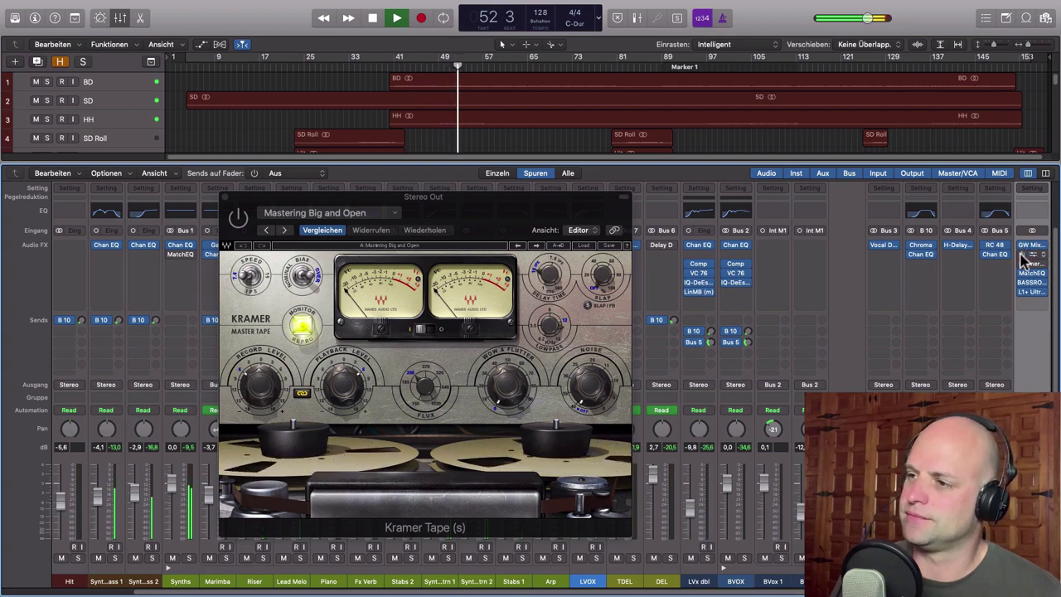
{"action": "left_click_drag", "start_coordinate": [499, 212], "coordinate": [544, 134]}
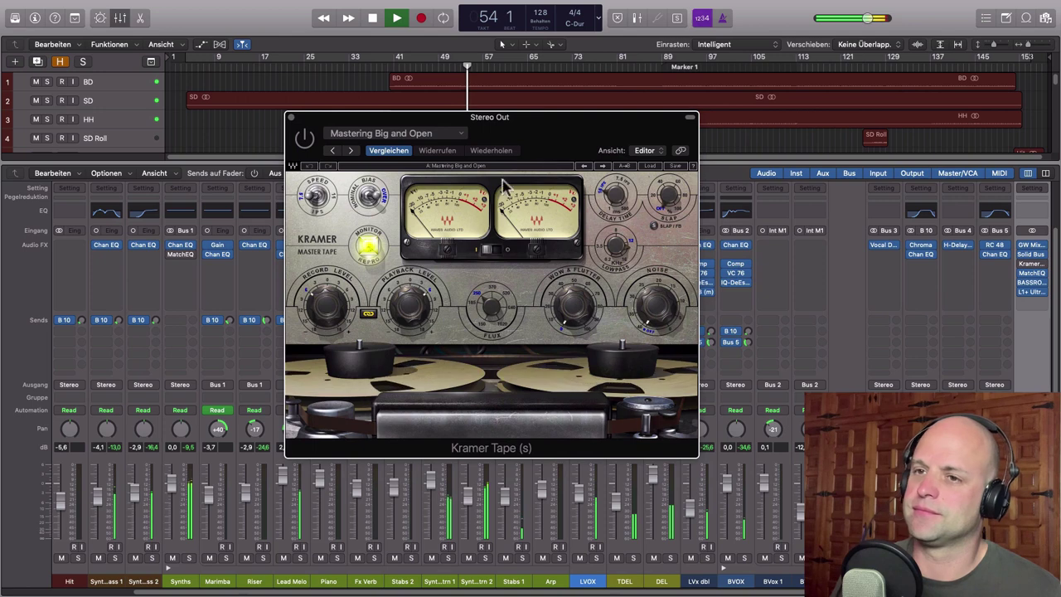
- Compare the mix with and without Kramer Tape during playback, leaving the plug-in enabled and stopping the song
{"action": "left_click", "coordinate": [304, 141]}
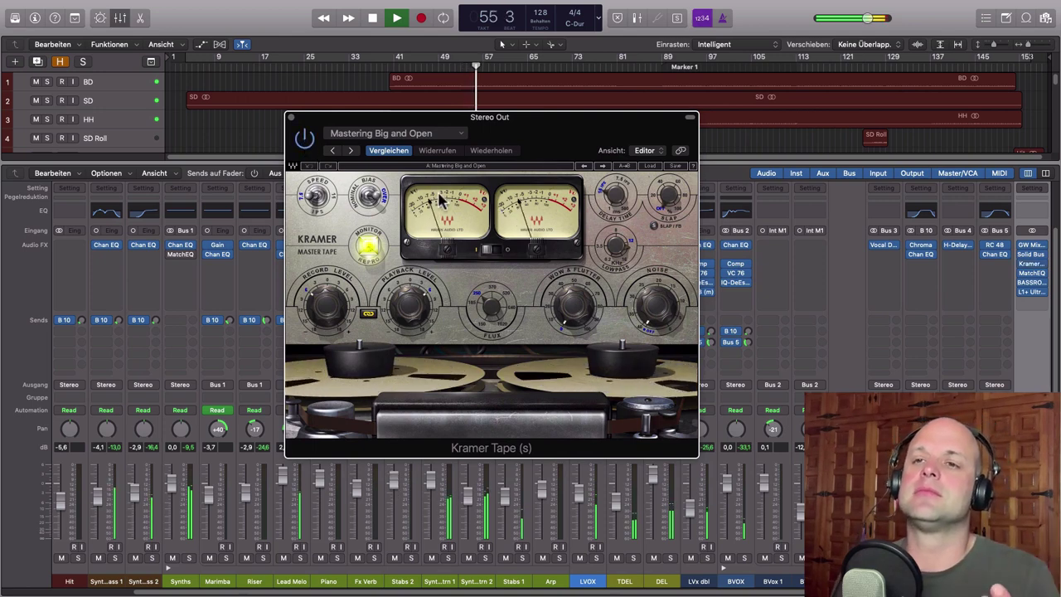
{"action": "left_click", "coordinate": [304, 142]}
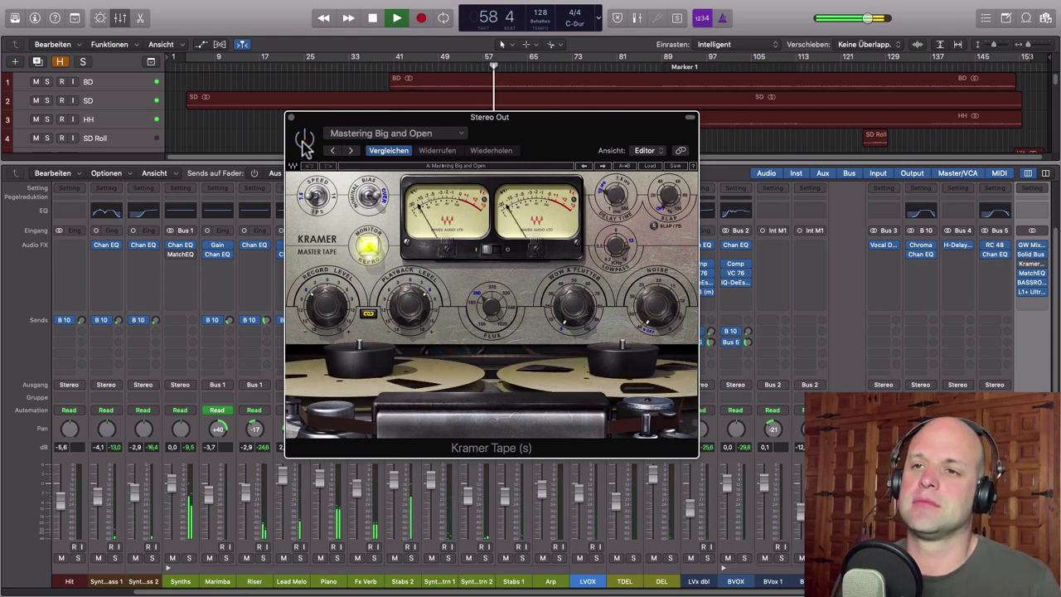
{"action": "left_click", "coordinate": [304, 141]}
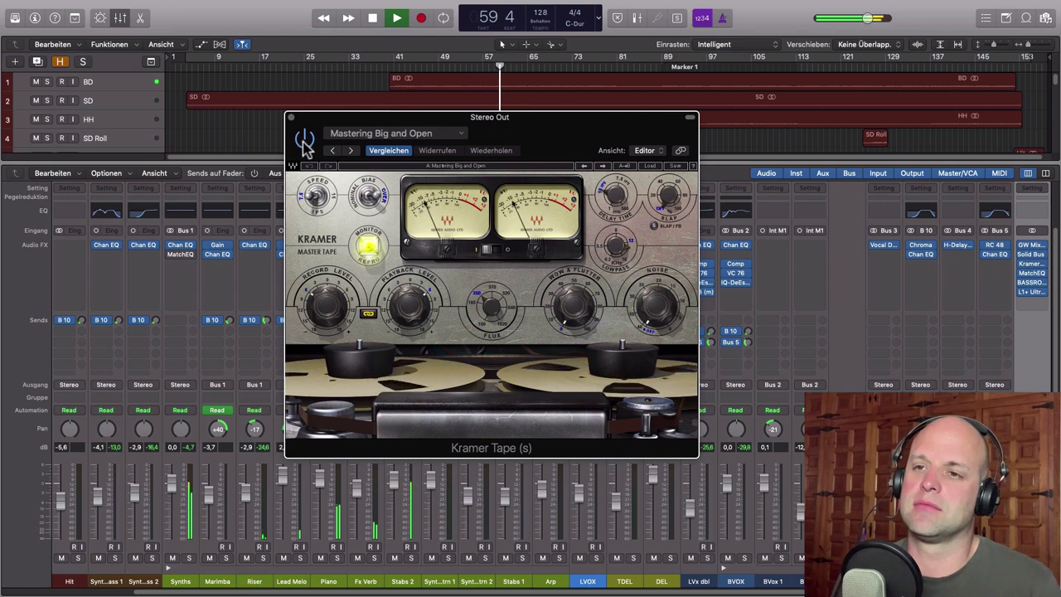
{"action": "key", "text": "space"}
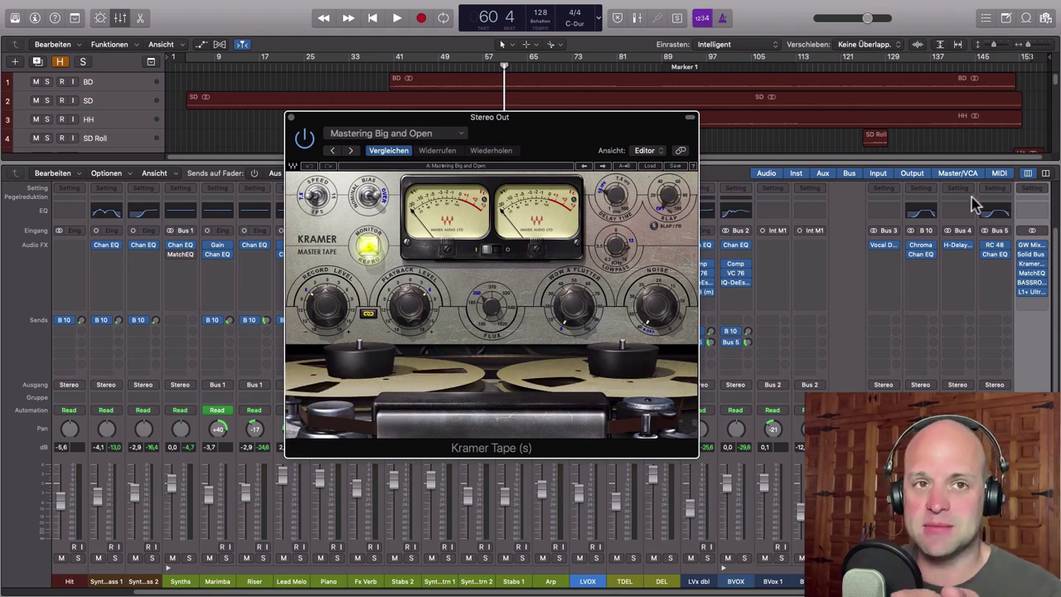
- Place the playhead at bar 41 and bypass the Kramer Tape plug-in on the Stereo Out channel
{"action": "left_click_drag", "start_coordinate": [530, 131], "coordinate": [598, 147]}
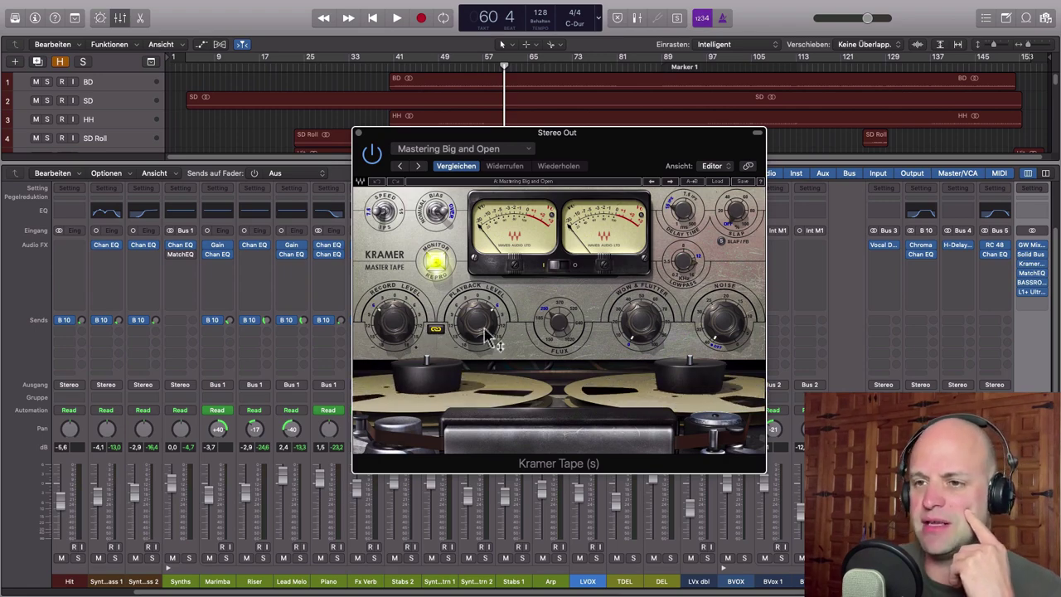
{"action": "left_click_drag", "start_coordinate": [654, 155], "coordinate": [591, 152]}
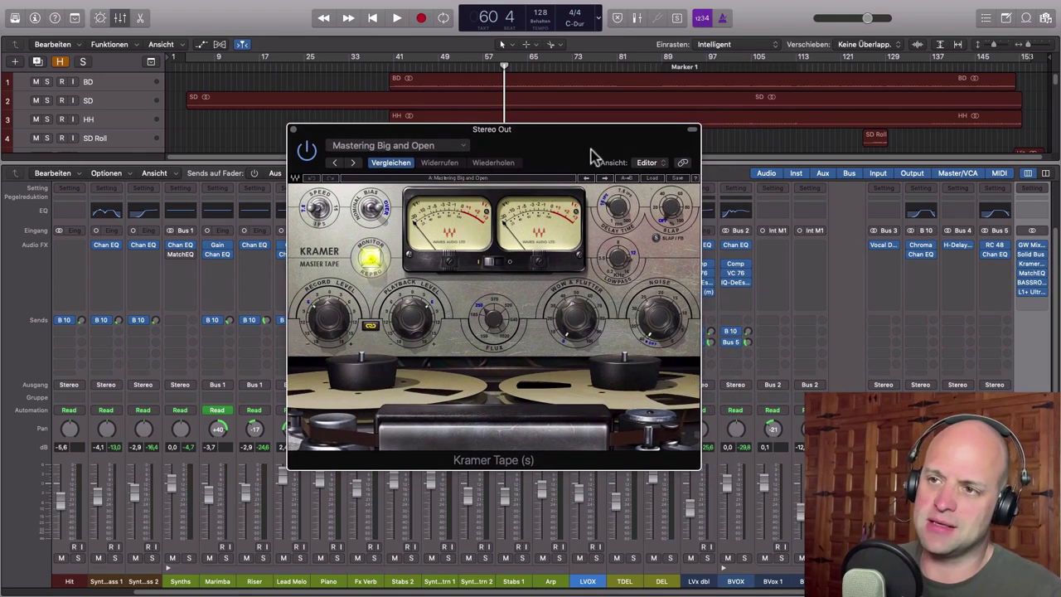
{"action": "left_click", "coordinate": [392, 65]}
{"action": "left_click_drag", "start_coordinate": [549, 150], "coordinate": [578, 135]}
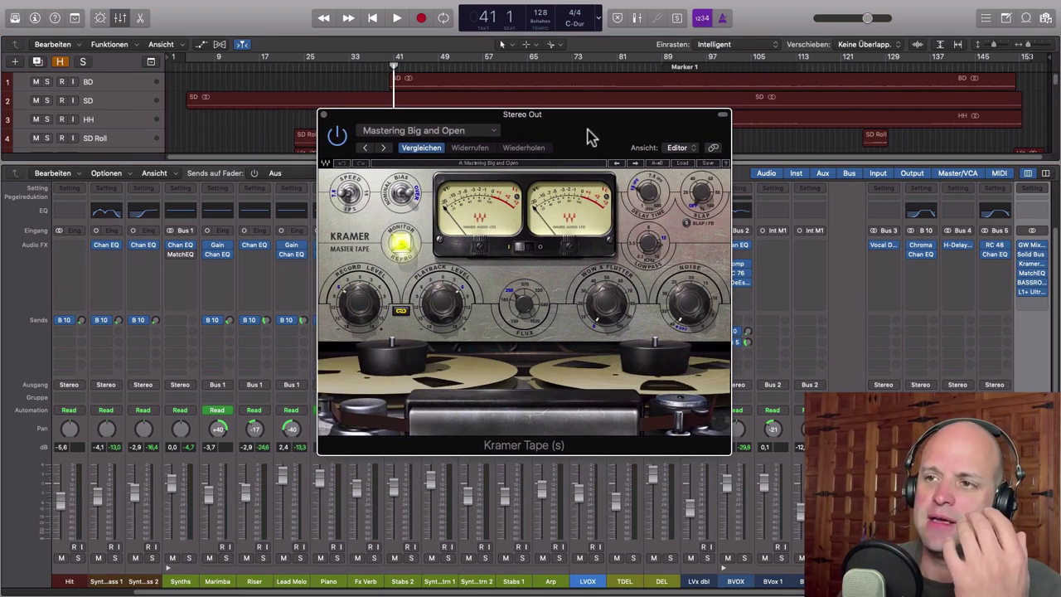
{"action": "left_click", "coordinate": [1027, 270]}
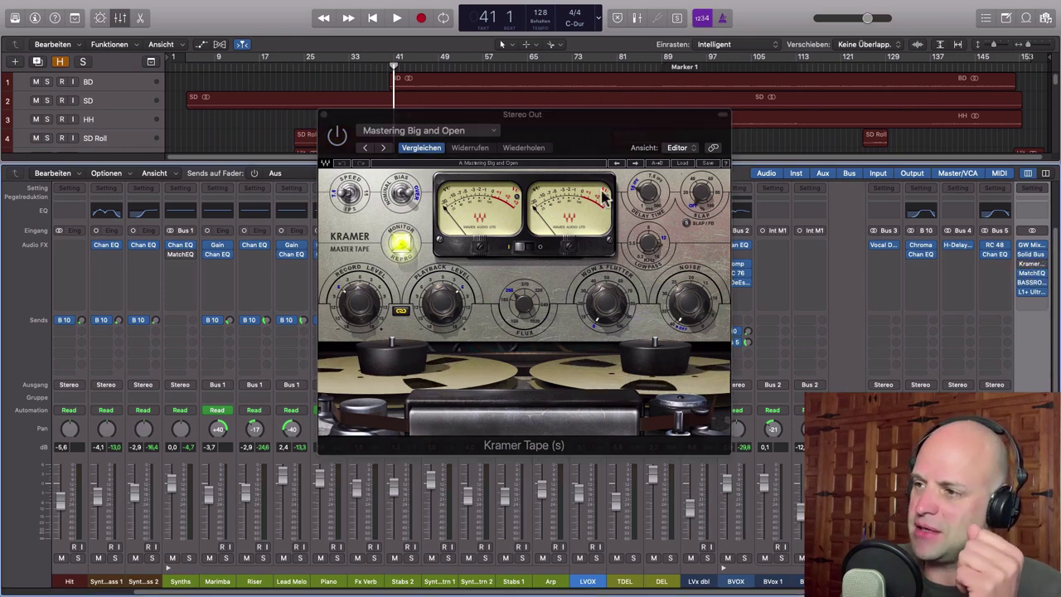
{"action": "left_click_drag", "start_coordinate": [606, 133], "coordinate": [590, 126]}
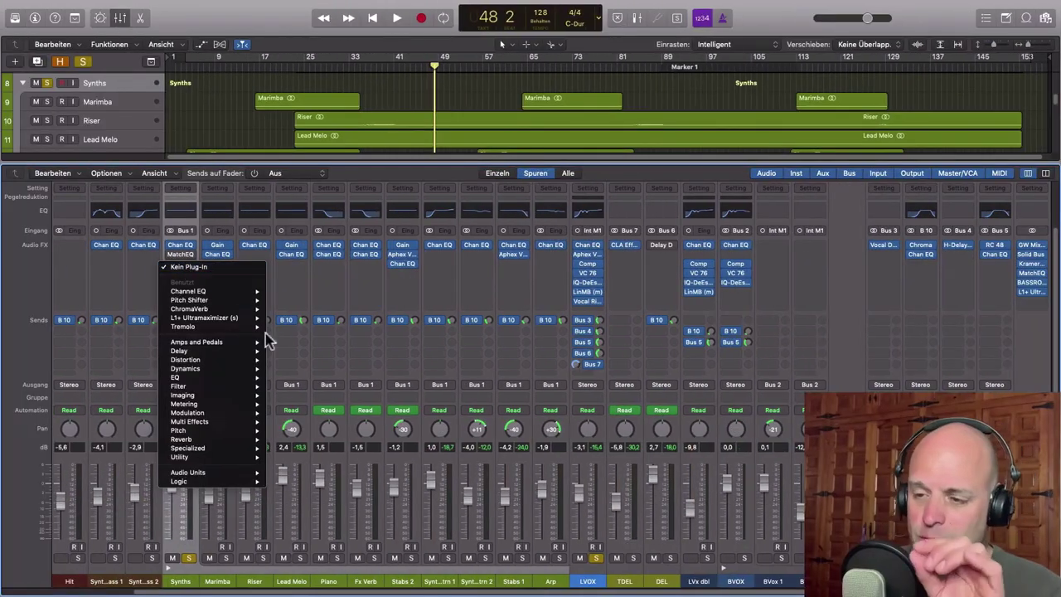
{"action": "left_click", "coordinate": [591, 585]}
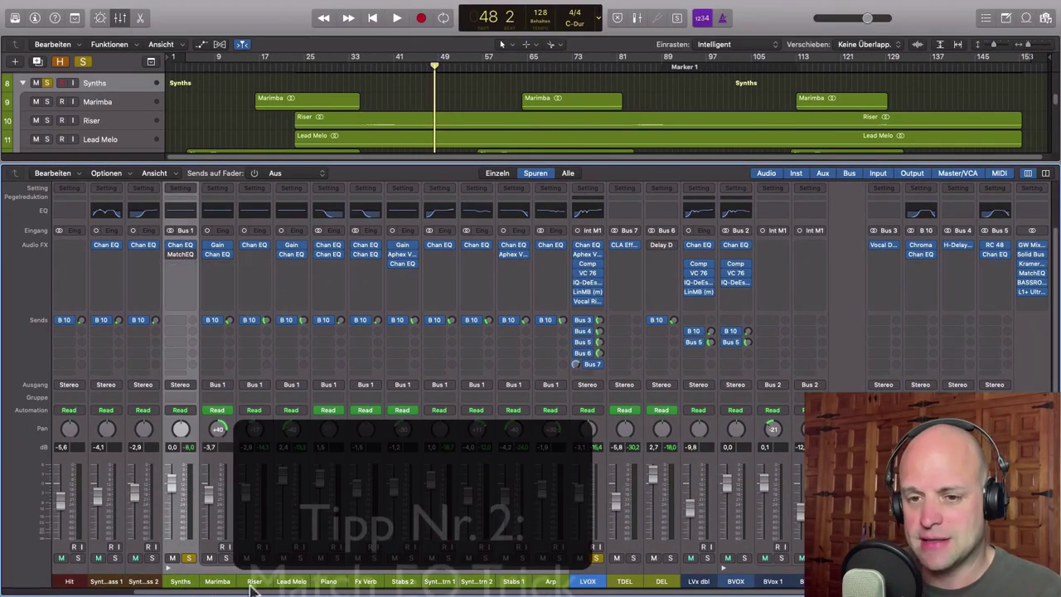
{"action": "left_click", "coordinate": [588, 583]}
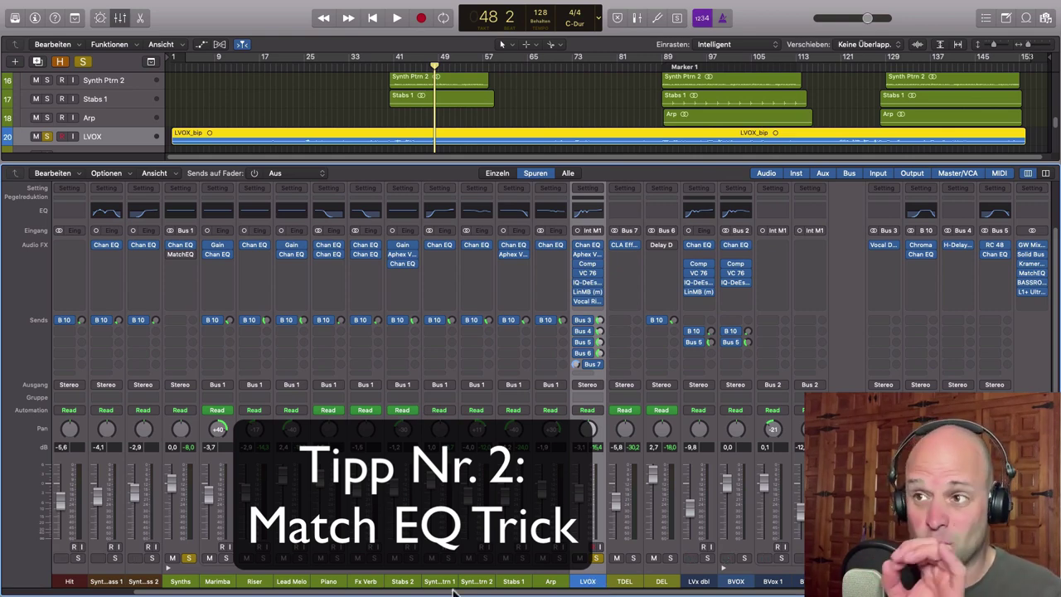
{"action": "left_click", "coordinate": [187, 580]}
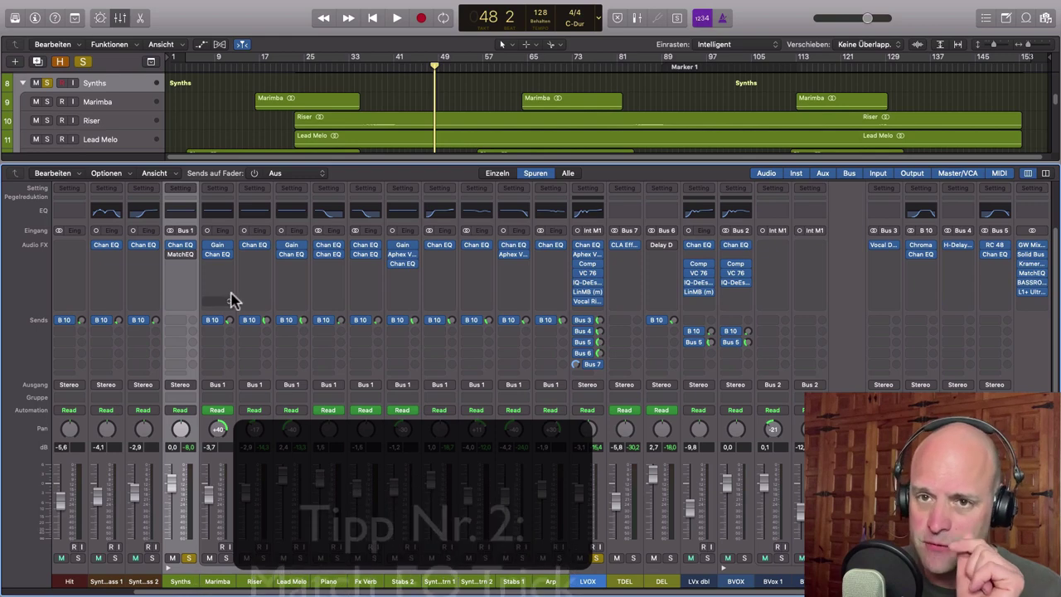
{"action": "left_click", "coordinate": [184, 265]}
{"action": "mouse_move", "coordinate": [199, 294]}
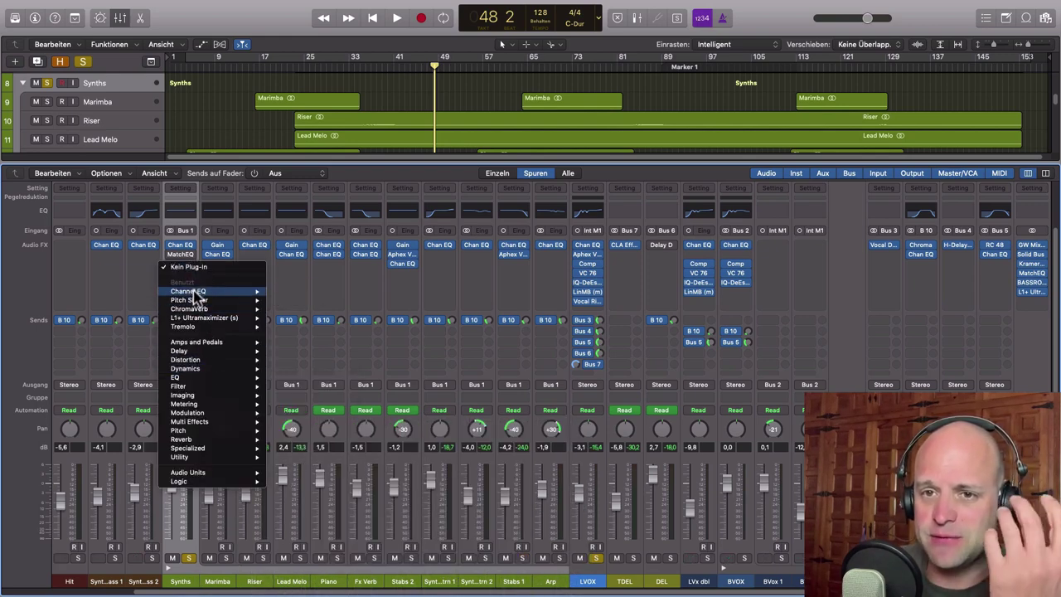
{"action": "left_click", "coordinate": [186, 219]}
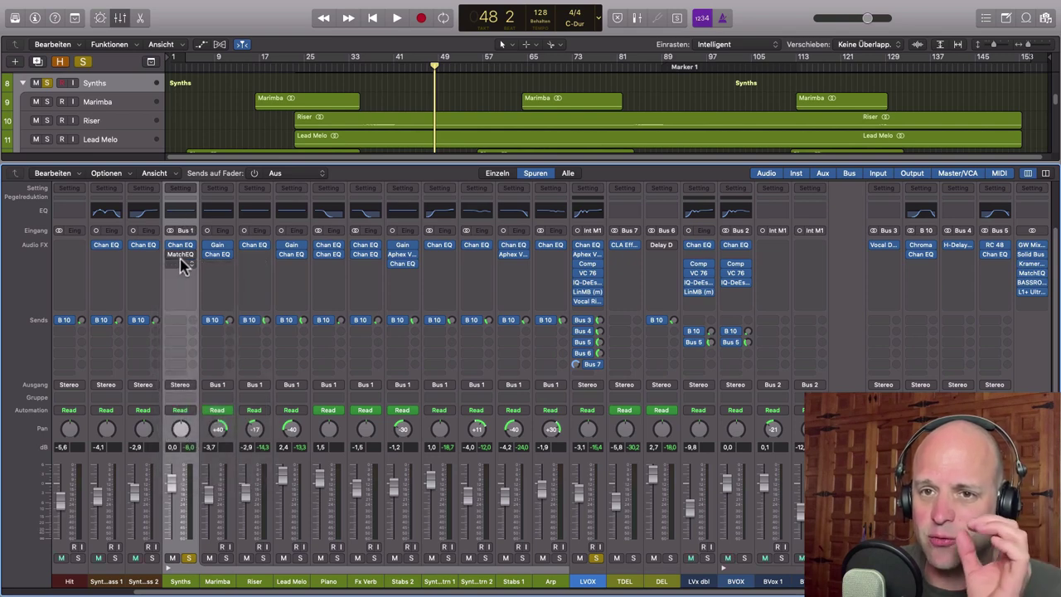
- Insert the Match EQ plug-in in the free slot below the existing MatchEQ on the Synths channel and place its window over the mixer
{"action": "left_click", "coordinate": [186, 268]}
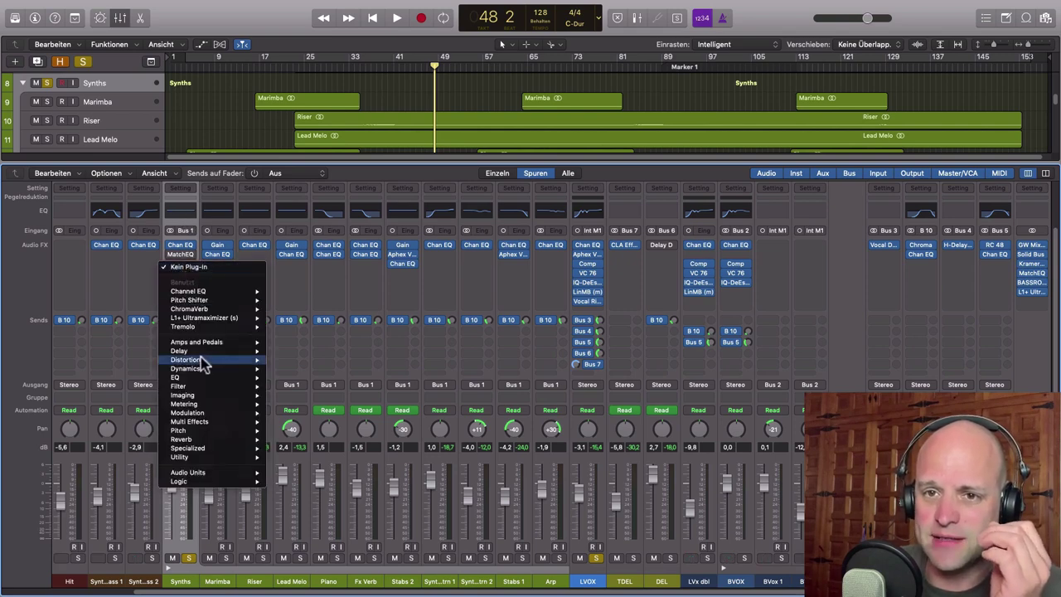
{"action": "mouse_move", "coordinate": [199, 381]}
{"action": "mouse_move", "coordinate": [303, 395]}
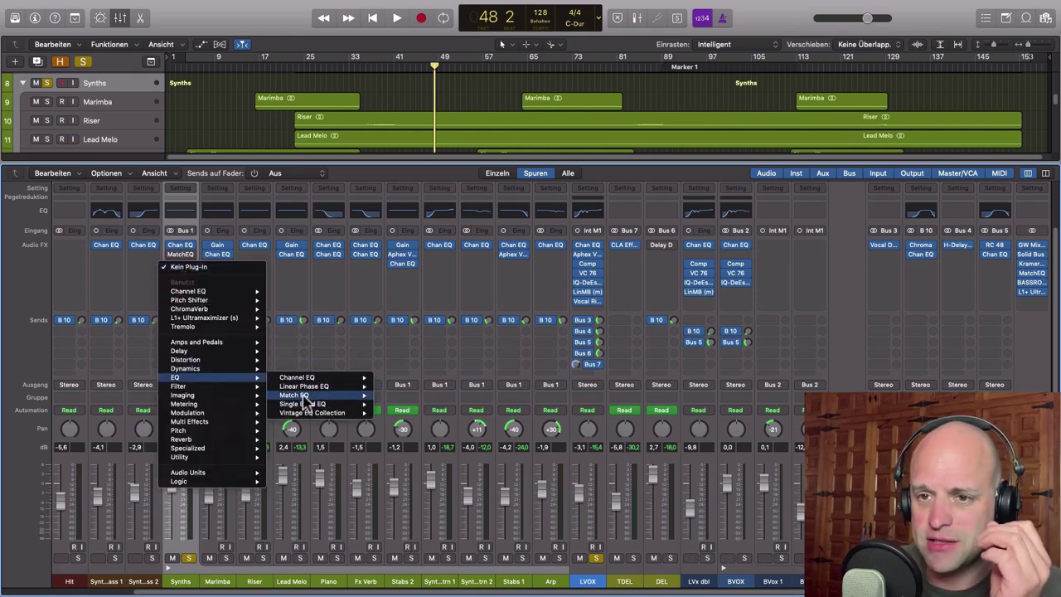
{"action": "left_click", "coordinate": [400, 396]}
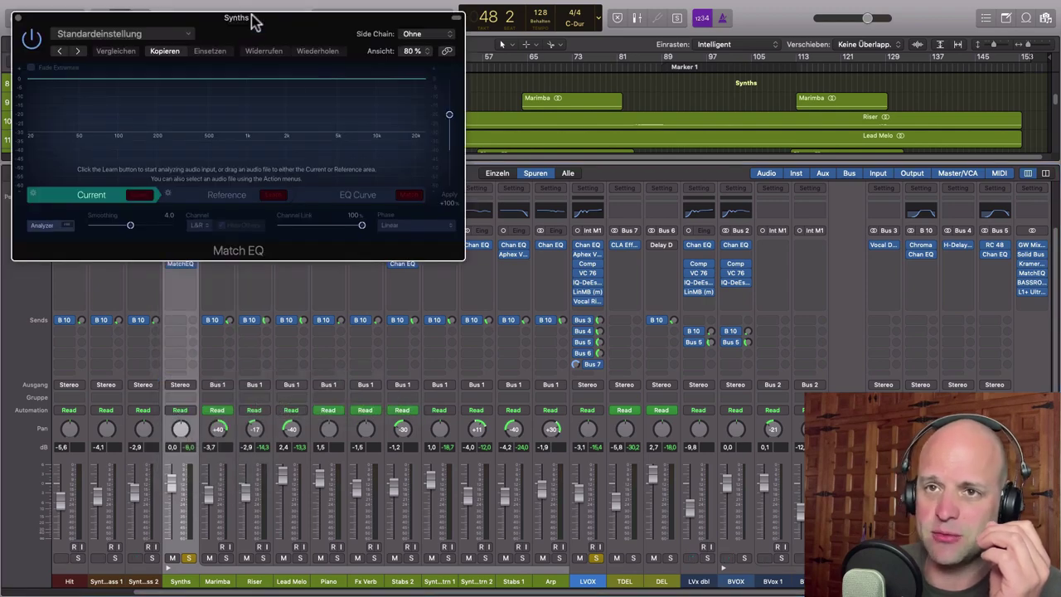
{"action": "left_click_drag", "start_coordinate": [241, 20], "coordinate": [359, 129]}
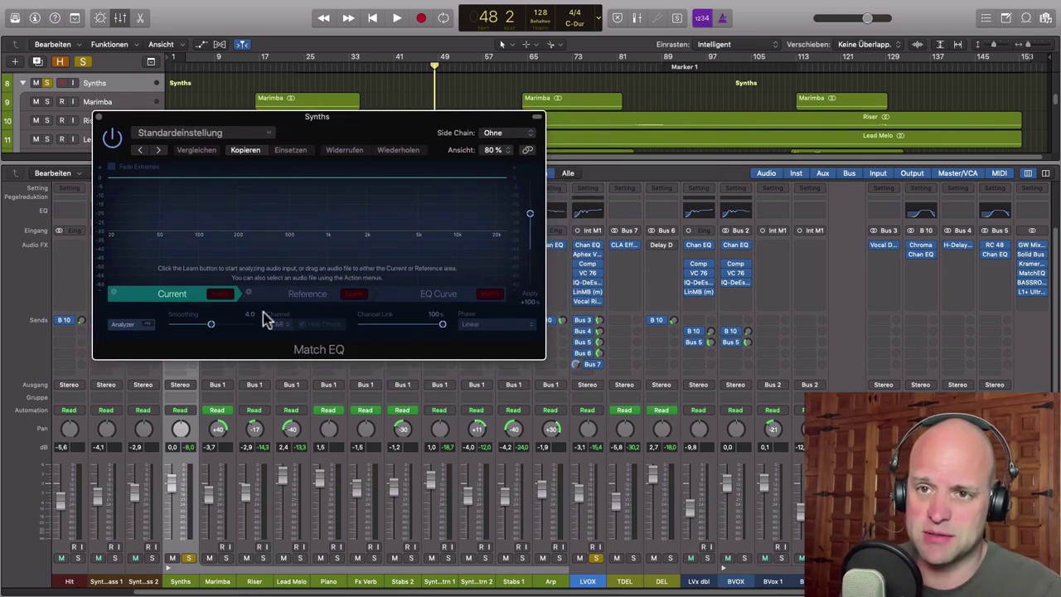
- Select the Reference stage in Match EQ and choose LVOX (Audio 1) as the side-chain source
{"action": "left_click", "coordinate": [309, 300]}
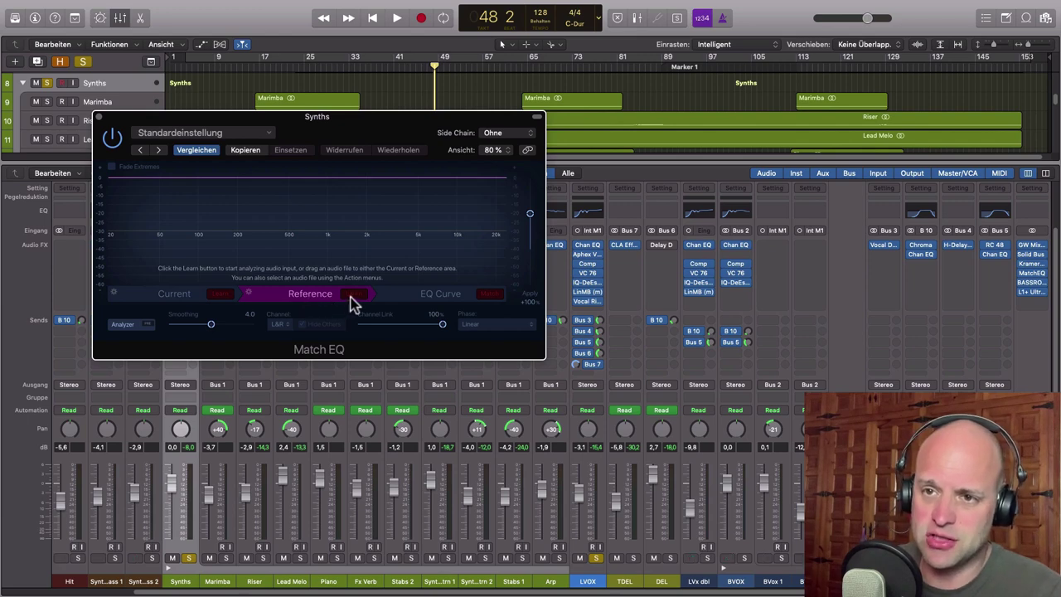
{"action": "left_click_drag", "start_coordinate": [379, 140], "coordinate": [373, 135]}
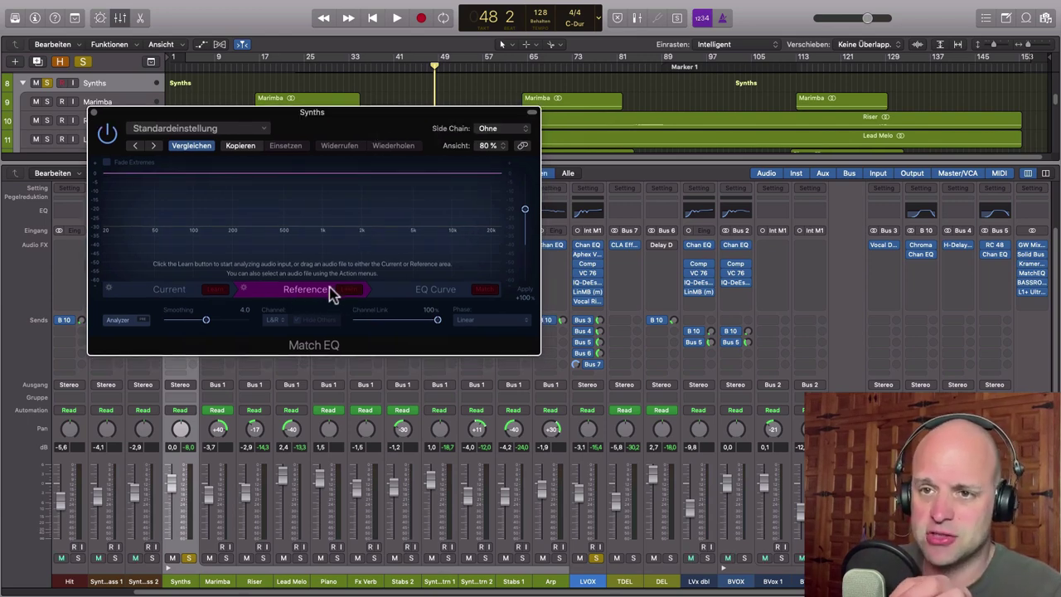
{"action": "left_click_drag", "start_coordinate": [402, 127], "coordinate": [370, 139]}
{"action": "left_click", "coordinate": [492, 140]}
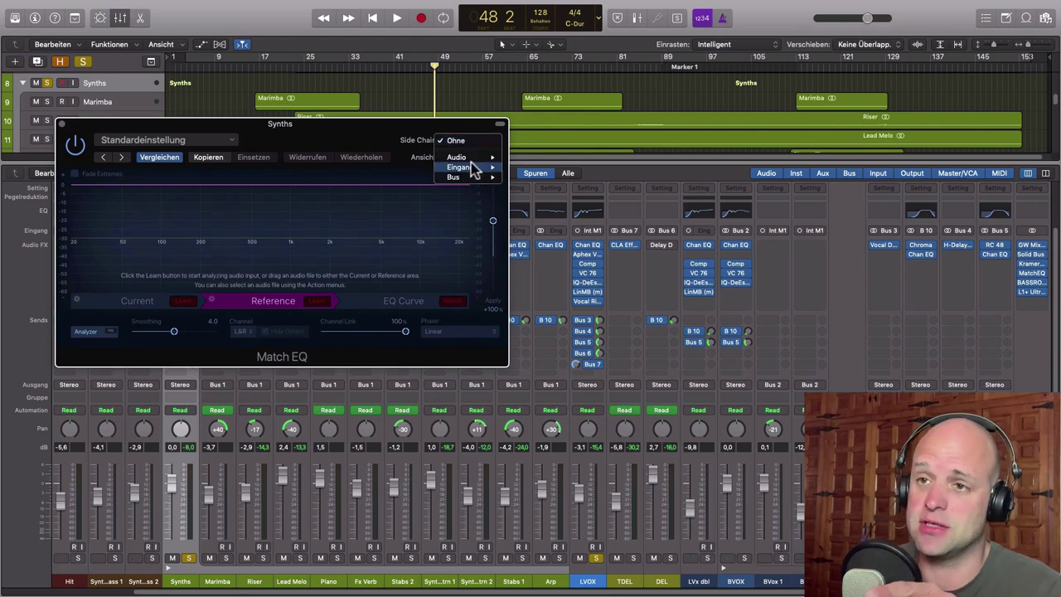
{"action": "mouse_move", "coordinate": [471, 160]}
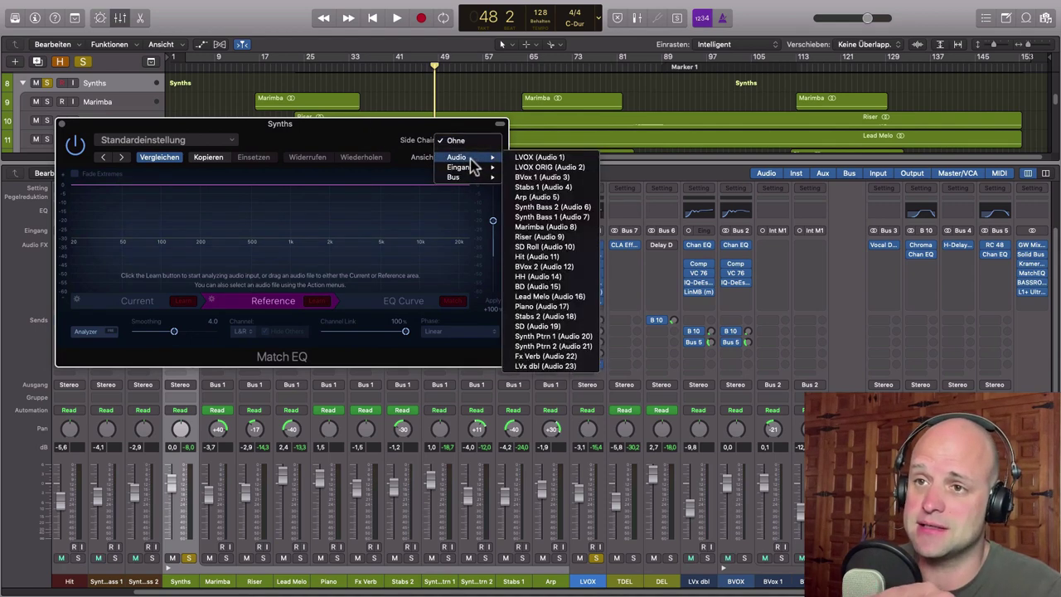
{"action": "left_click", "coordinate": [536, 157]}
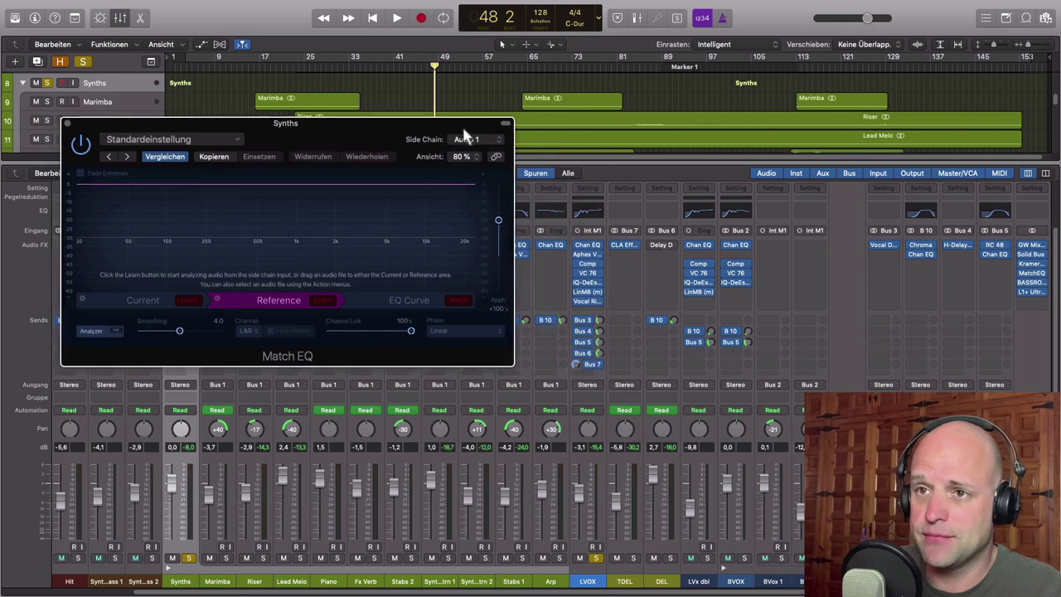
{"action": "left_click_drag", "start_coordinate": [463, 128], "coordinate": [512, 127]}
{"action": "left_click_drag", "start_coordinate": [437, 130], "coordinate": [479, 182]}
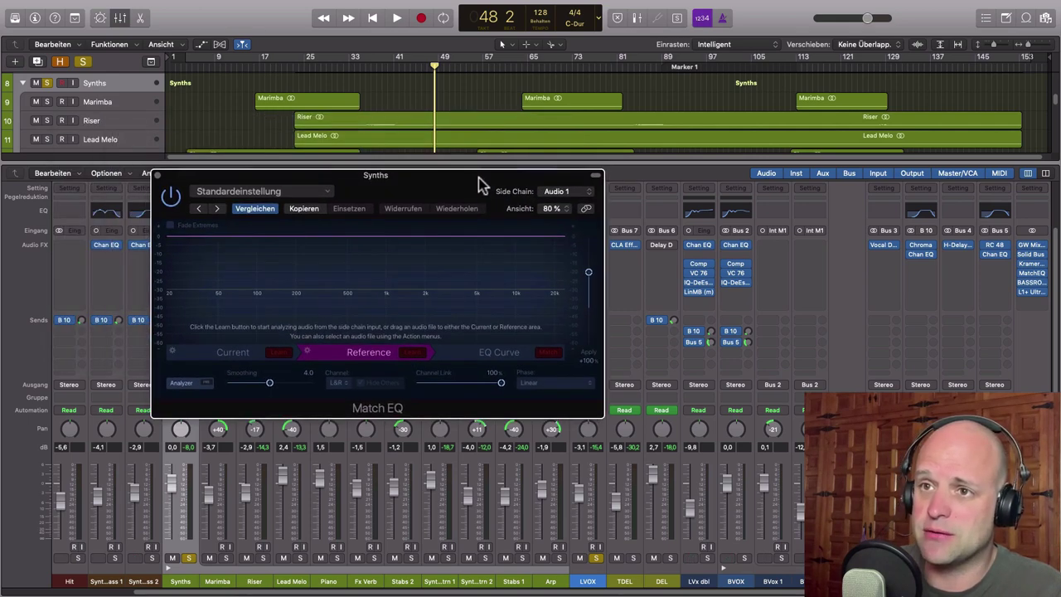
- Learn the Match EQ reference spectrum from the side-chained vocal by playing the song from bar 35
{"action": "left_click", "coordinate": [359, 65]}
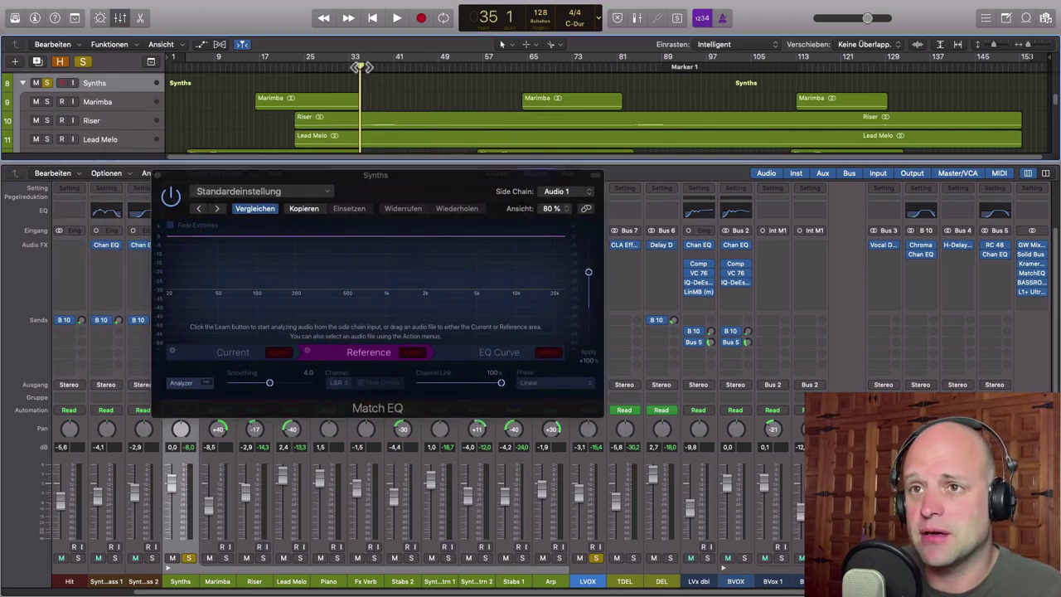
{"action": "left_click", "coordinate": [417, 355]}
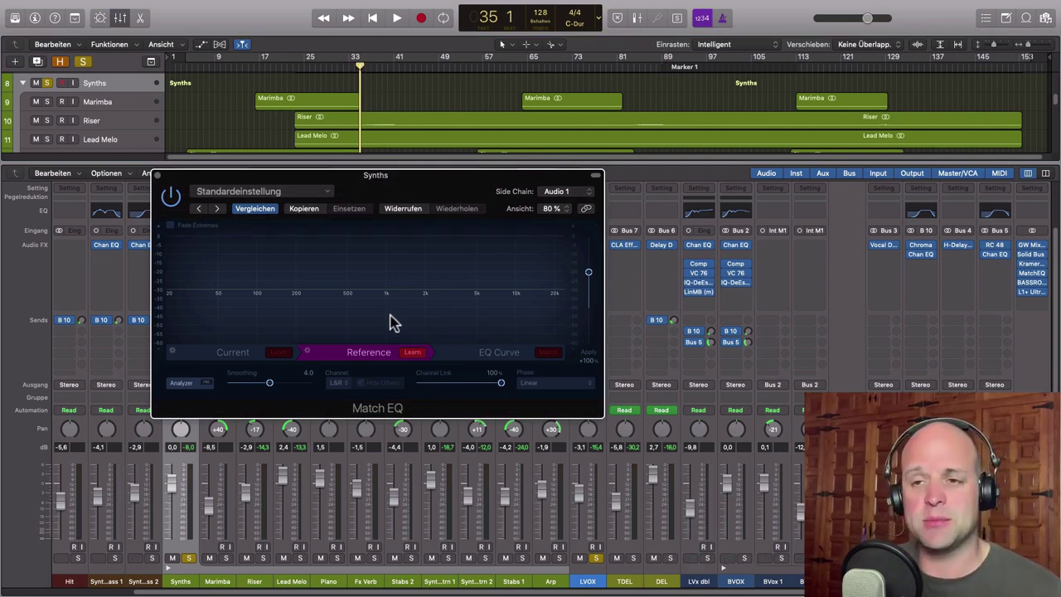
{"action": "left_click", "coordinate": [358, 70]}
{"action": "key", "text": "space"}
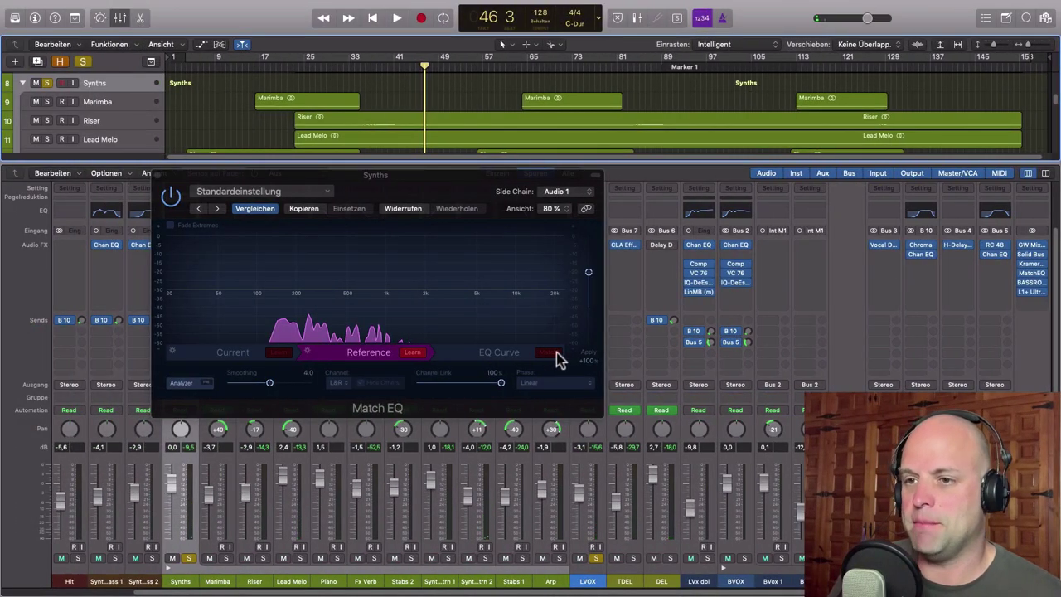
- Match the EQ curve to the learned reference and turn on Fade Extremes
{"action": "left_click", "coordinate": [527, 352]}
{"action": "left_click", "coordinate": [547, 353]}
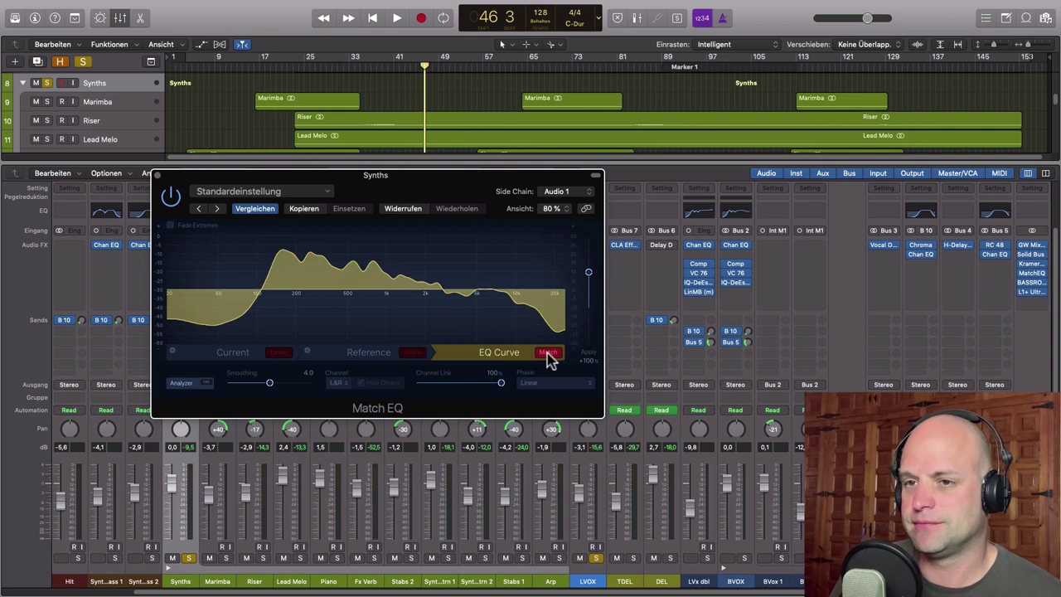
{"action": "left_click_drag", "start_coordinate": [471, 189], "coordinate": [622, 183]}
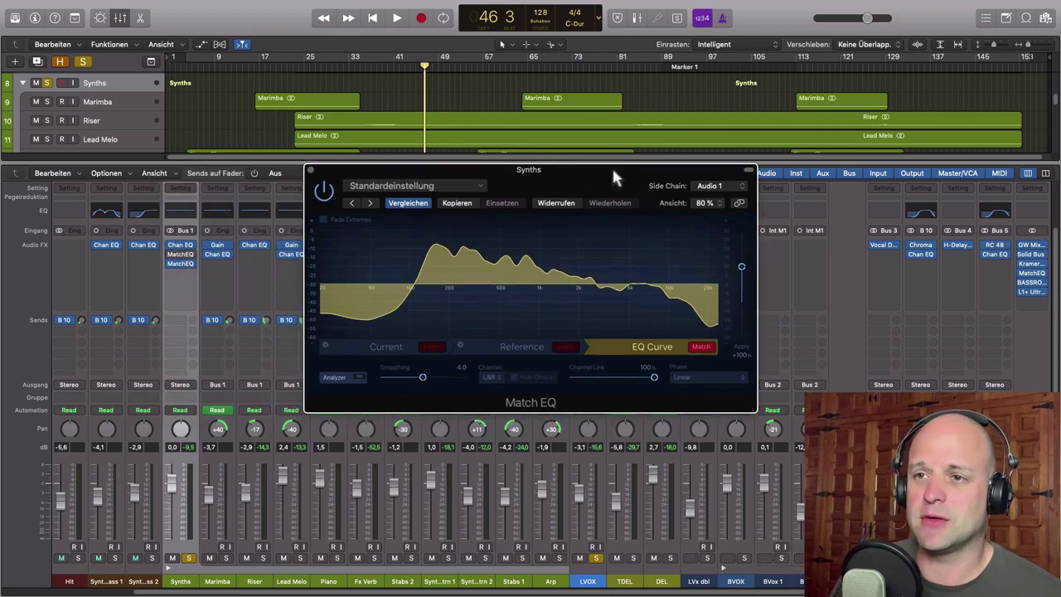
{"action": "left_click", "coordinate": [322, 219]}
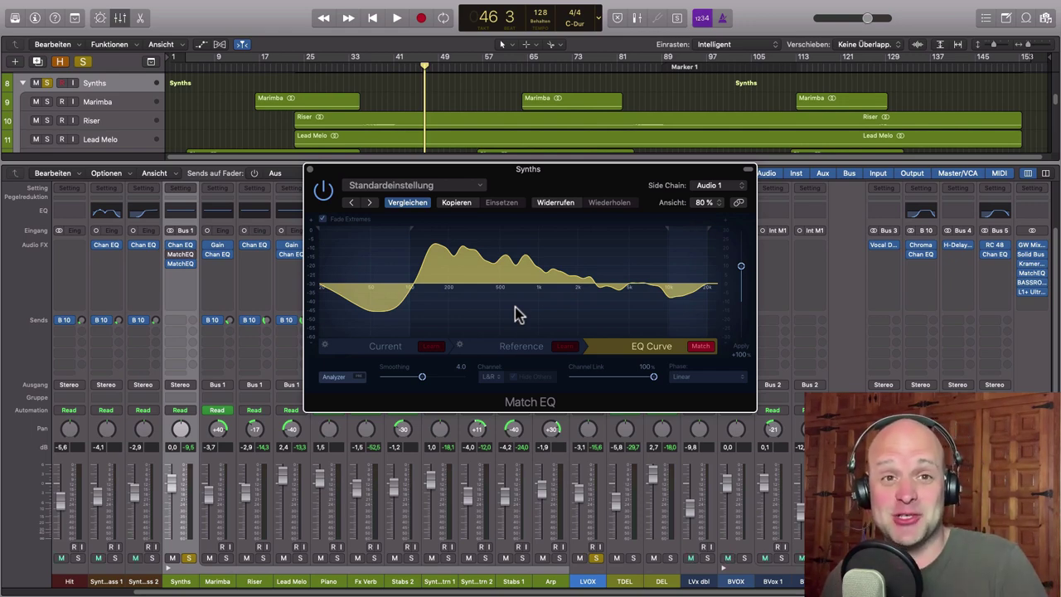
- Reduce the Match EQ Apply amount to +77%
{"action": "left_click_drag", "start_coordinate": [601, 184], "coordinate": [624, 182]}
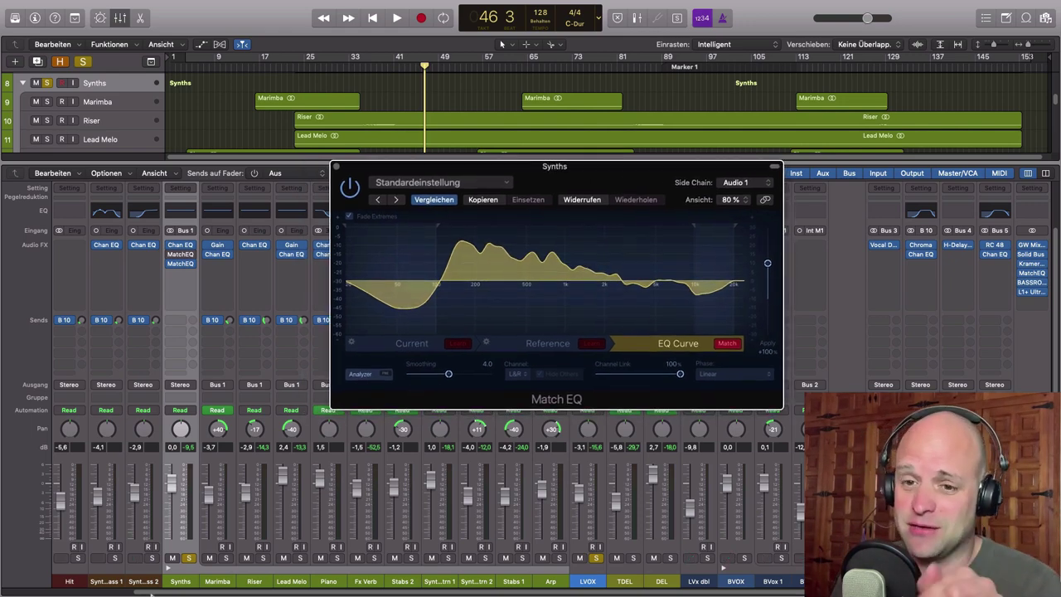
{"action": "mouse_move", "coordinate": [767, 262]}
{"action": "left_mouse_down"}
{"action": "mouse_move", "coordinate": [763, 292]}
{"action": "mouse_move", "coordinate": [763, 280]}
{"action": "left_mouse_up"}
{"action": "left_click_drag", "start_coordinate": [635, 171], "coordinate": [615, 269]}
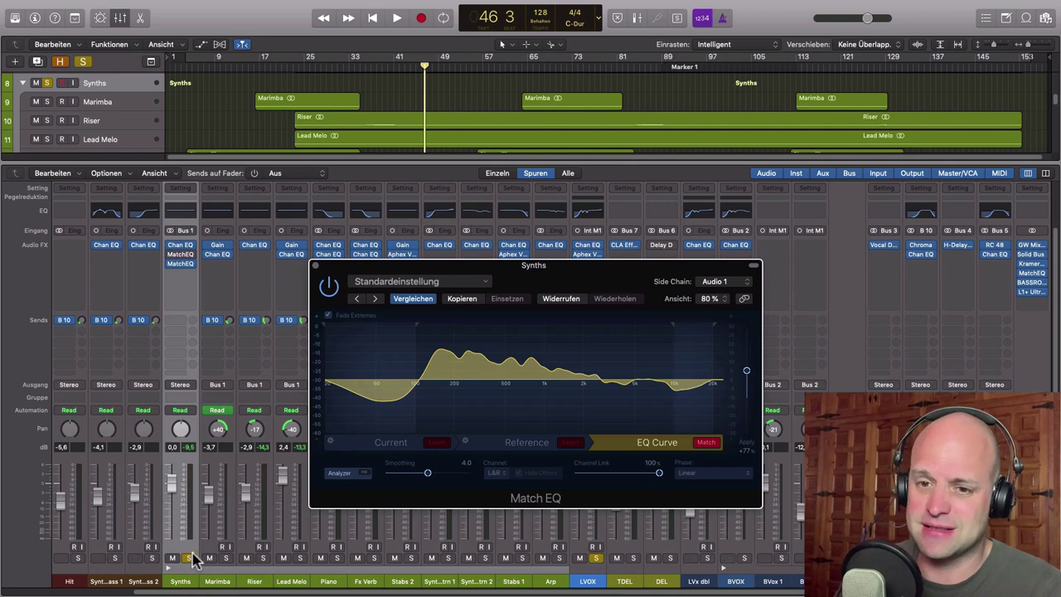
- Play the song from bar 35 to hear the matched EQ curve on the synths, and stop playback
{"action": "left_click", "coordinate": [362, 72]}
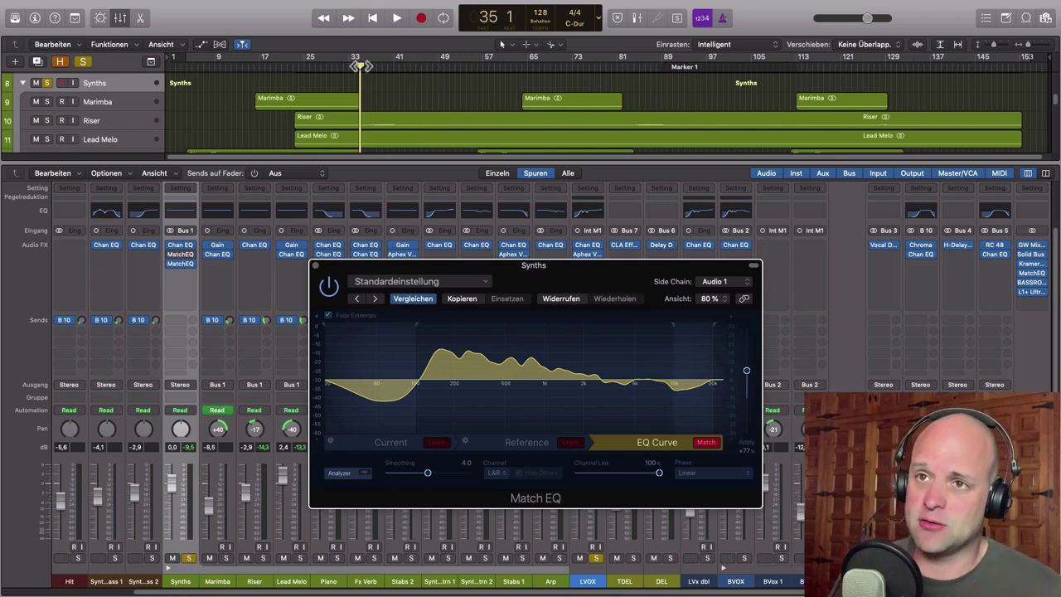
{"action": "key", "text": "space"}
{"action": "left_click_drag", "start_coordinate": [560, 269], "coordinate": [584, 254]}
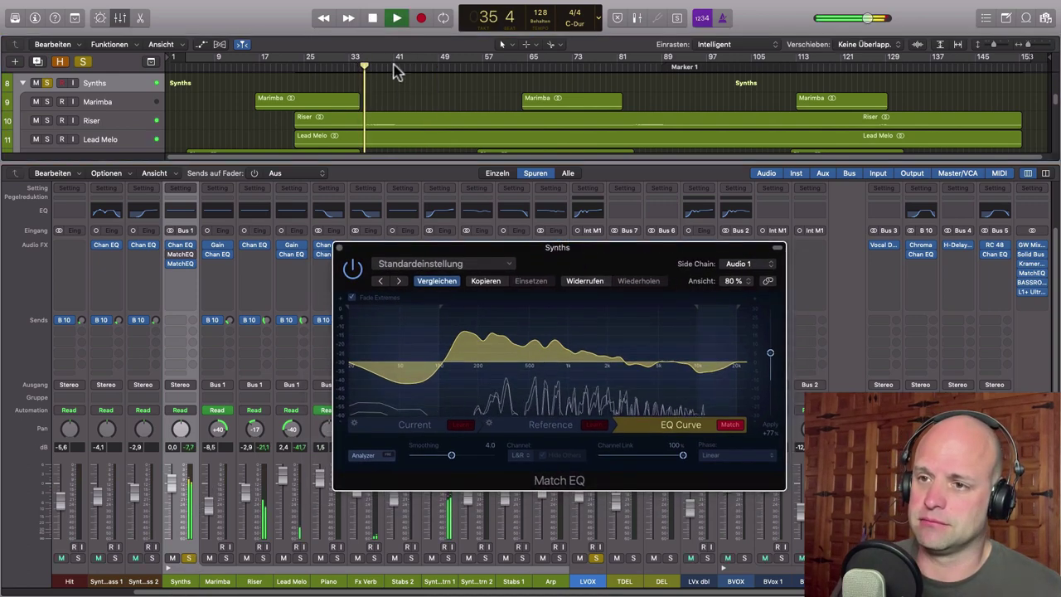
{"action": "left_click", "coordinate": [389, 69]}
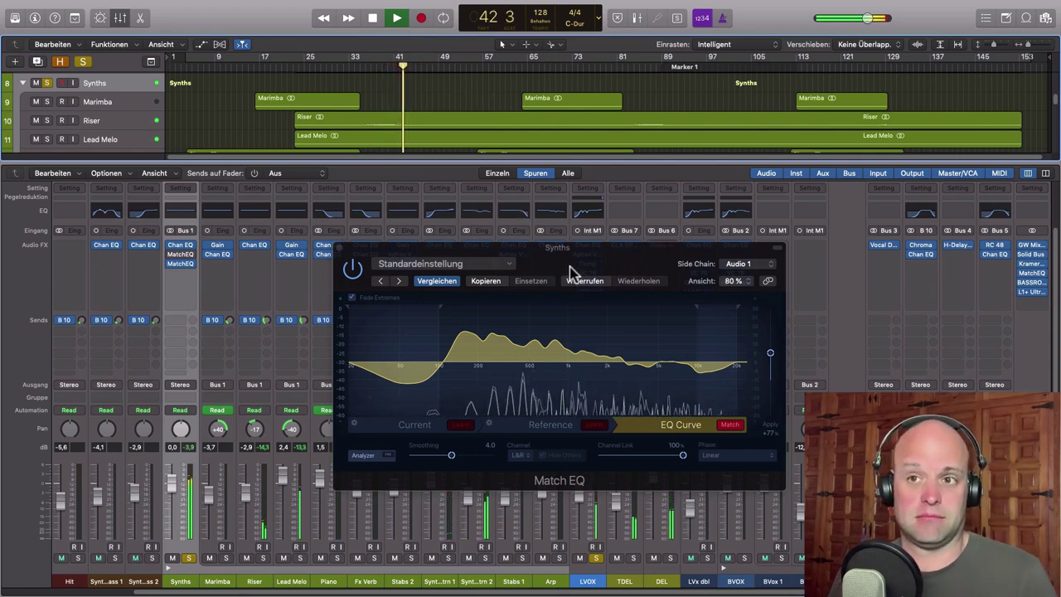
{"action": "key", "text": "space"}
- Try different Match EQ Apply amounts, going from +95% to the inverted -27% and ending at +2%
{"action": "mouse_move", "coordinate": [771, 356]}
{"action": "left_mouse_down"}
{"action": "mouse_move", "coordinate": [775, 374]}
{"action": "mouse_move", "coordinate": [770, 348]}
{"action": "left_mouse_up"}
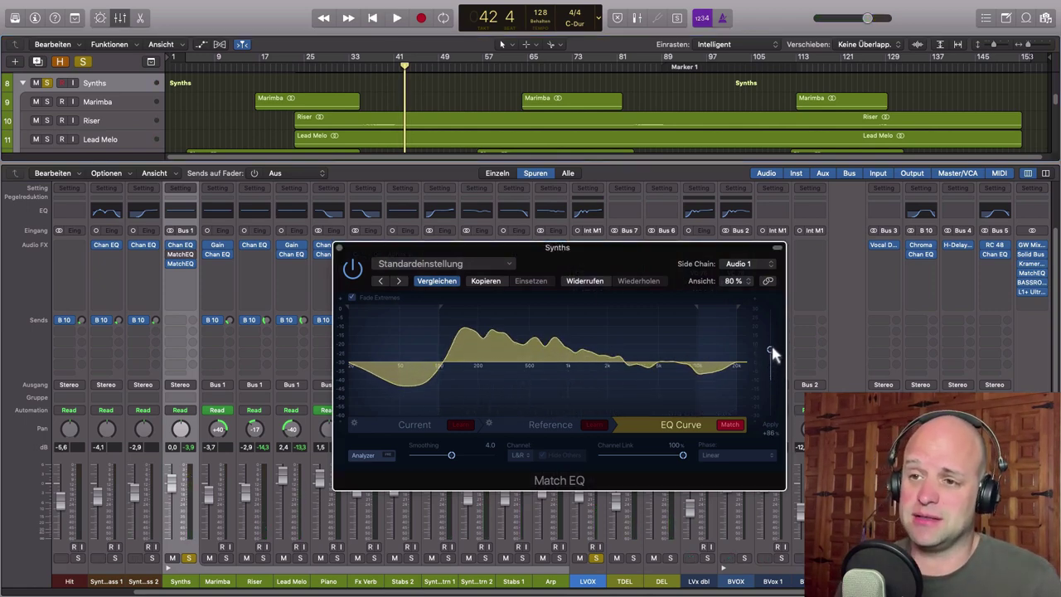
{"action": "left_click_drag", "start_coordinate": [569, 269], "coordinate": [647, 204]}
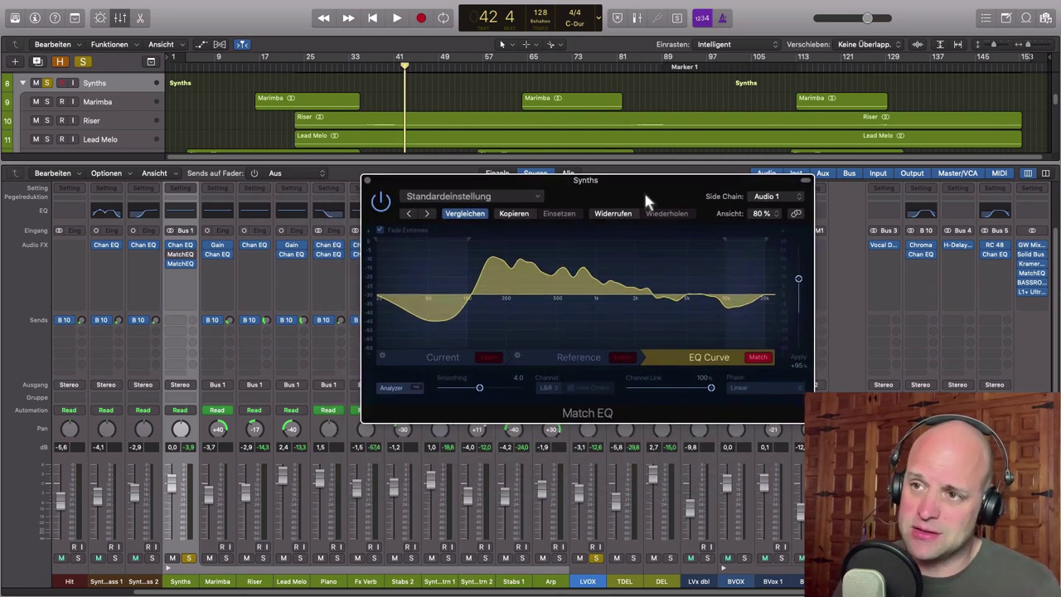
{"action": "left_click_drag", "start_coordinate": [800, 277], "coordinate": [798, 318]}
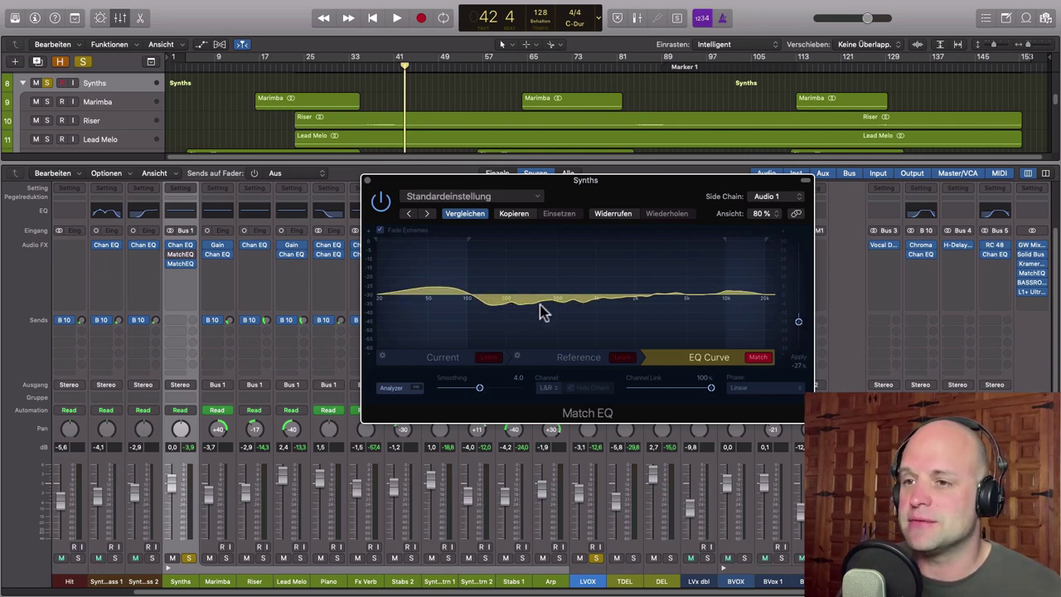
{"action": "mouse_move", "coordinate": [661, 189]}
{"action": "left_mouse_down"}
{"action": "mouse_move", "coordinate": [673, 190]}
{"action": "mouse_move", "coordinate": [646, 191]}
{"action": "left_mouse_up"}
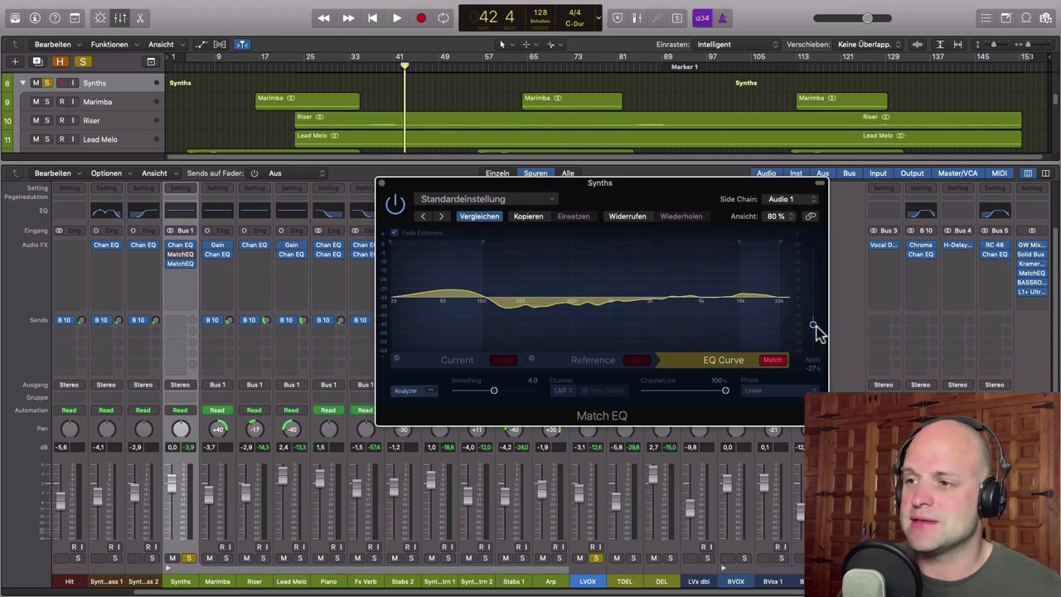
{"action": "left_click_drag", "start_coordinate": [815, 325], "coordinate": [813, 316]}
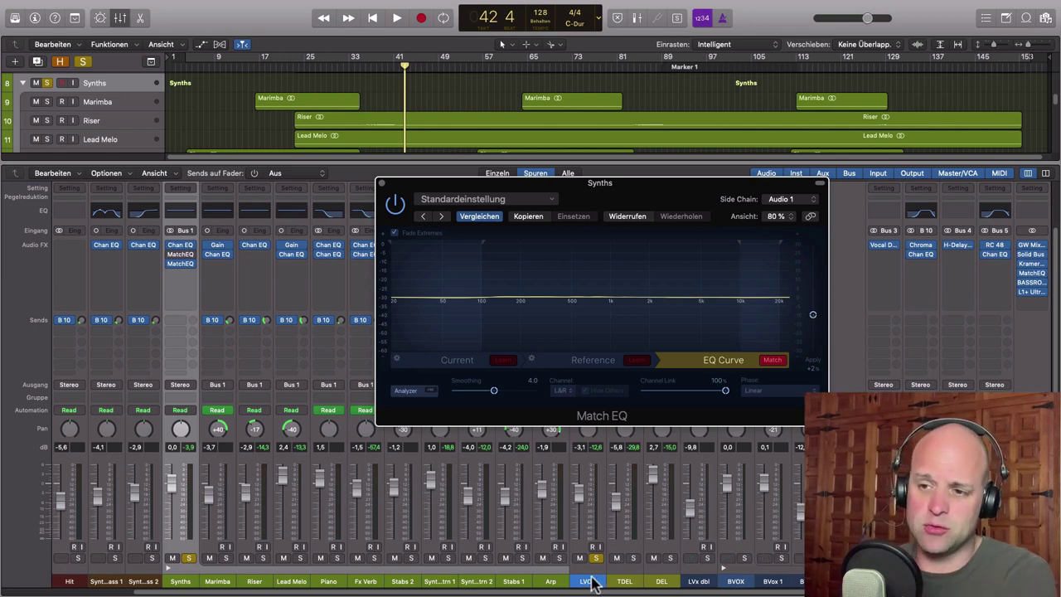
{"action": "left_click_drag", "start_coordinate": [654, 206], "coordinate": [622, 184]}
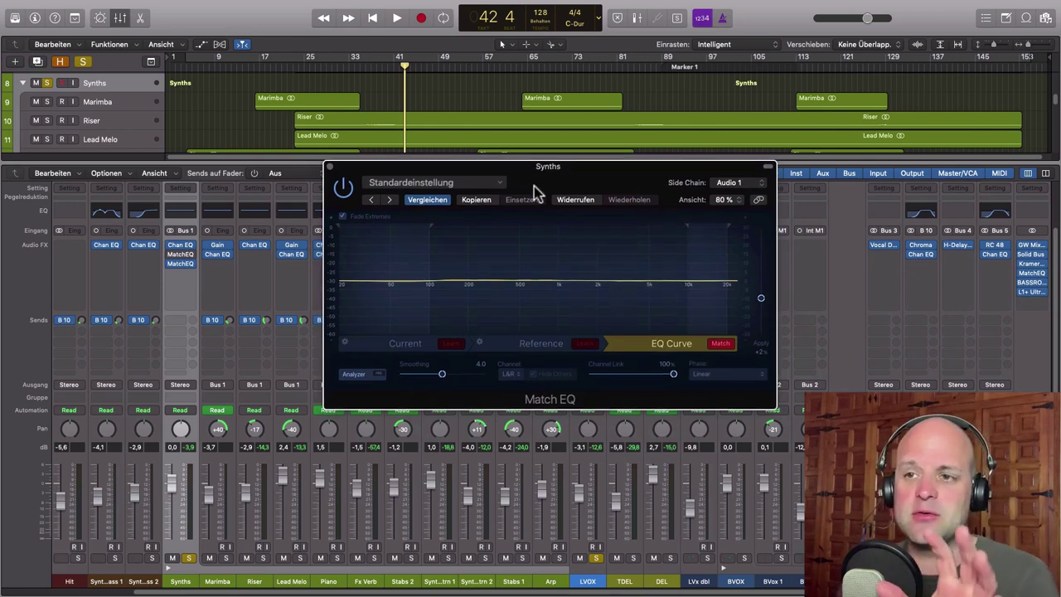
{"action": "left_click_drag", "start_coordinate": [539, 172], "coordinate": [534, 174]}
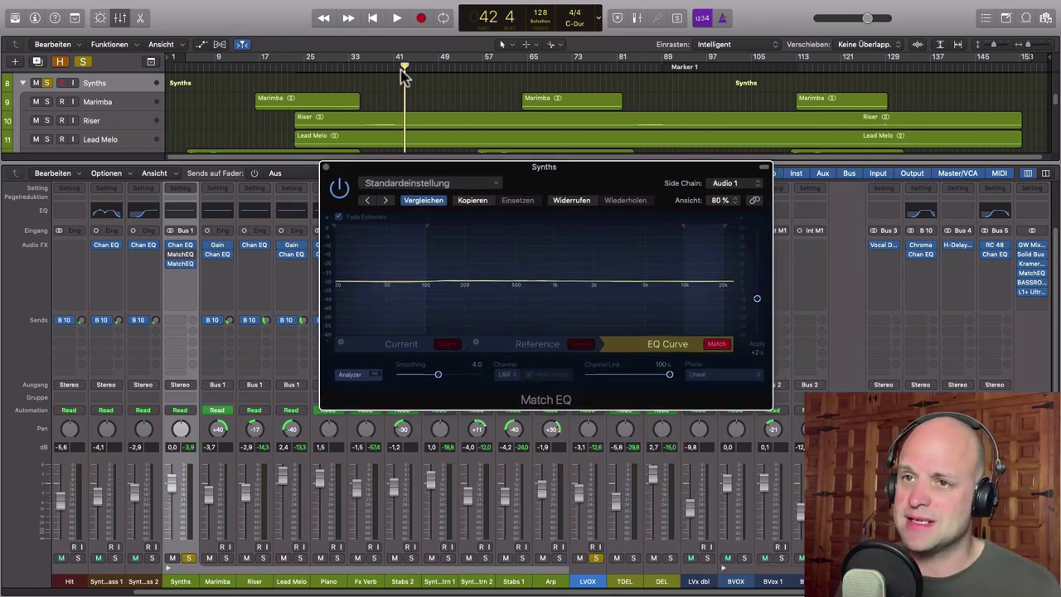
- Play the song from bar 35 and lower the Match EQ Apply amount to -50% to invert the curve
{"action": "double_click", "coordinate": [359, 64]}
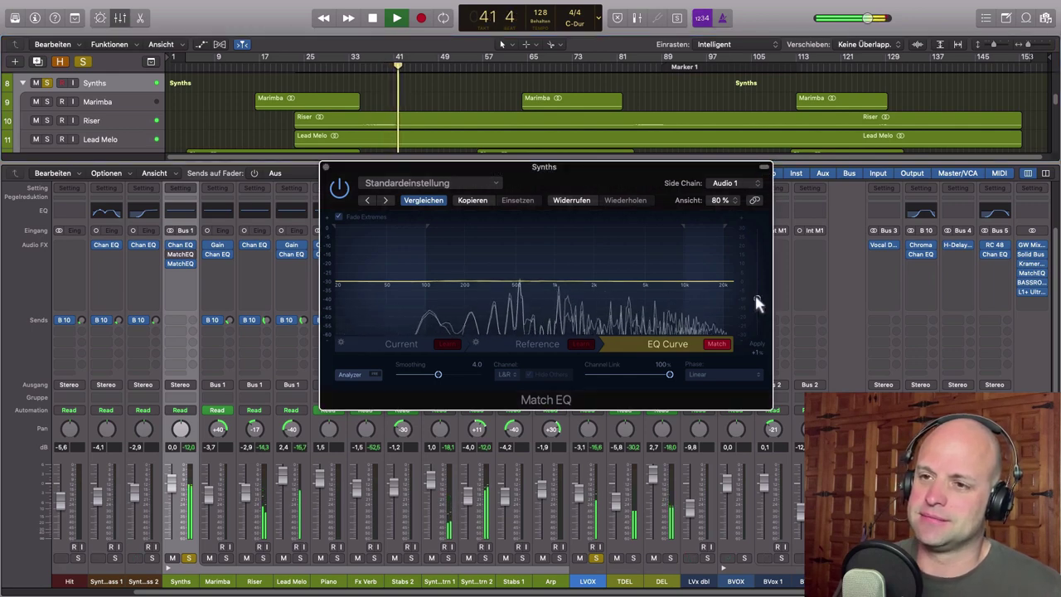
{"action": "left_click_drag", "start_coordinate": [755, 301], "coordinate": [753, 320]}
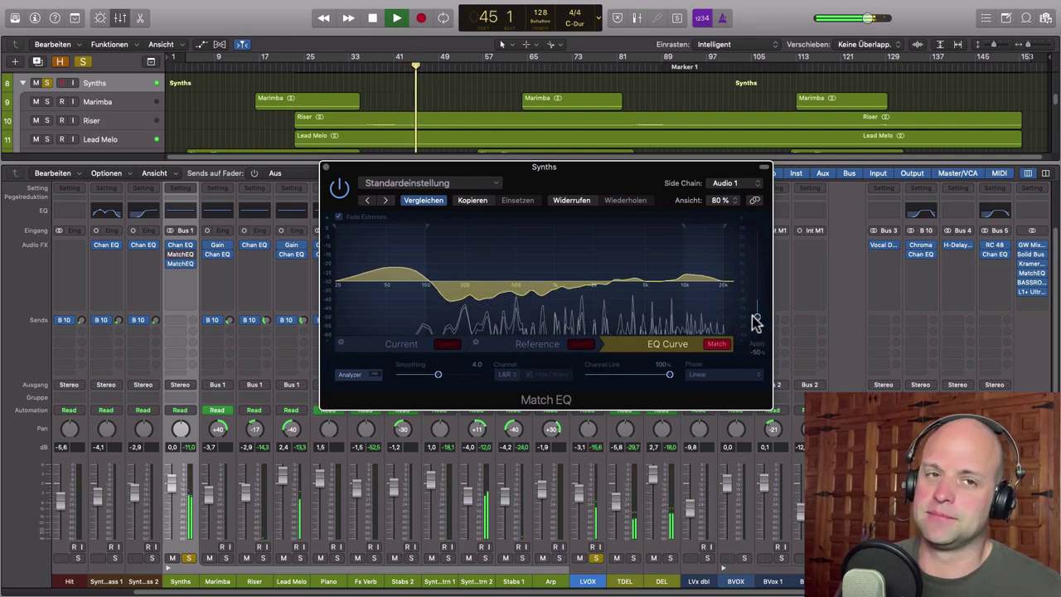
- Compare the synths with Match EQ bypassed and active, and set its Apply amount to -25% with playback stopped
{"action": "left_click", "coordinate": [340, 189]}
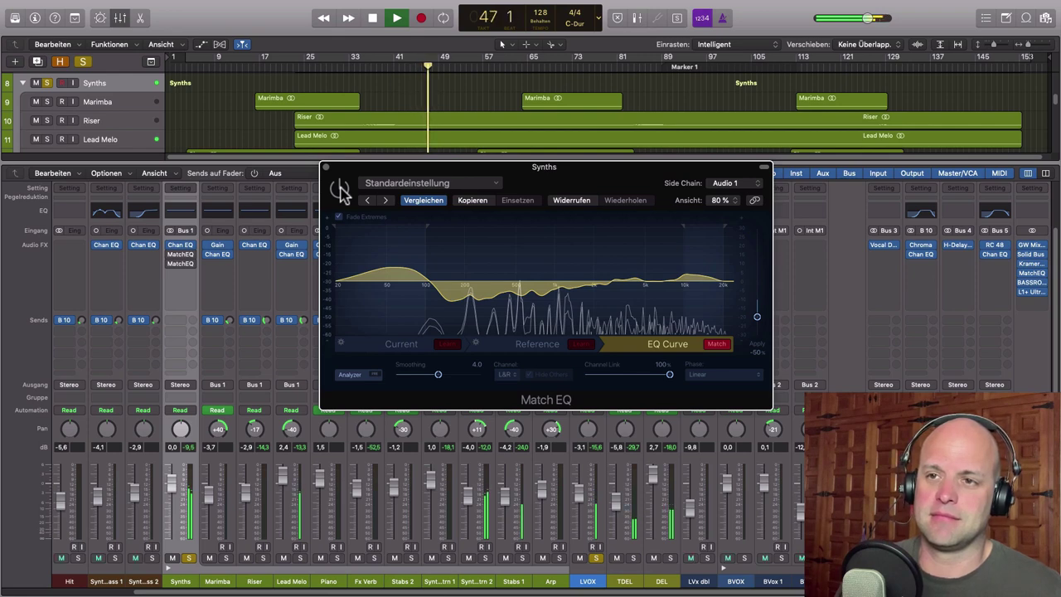
{"action": "left_click", "coordinate": [339, 189]}
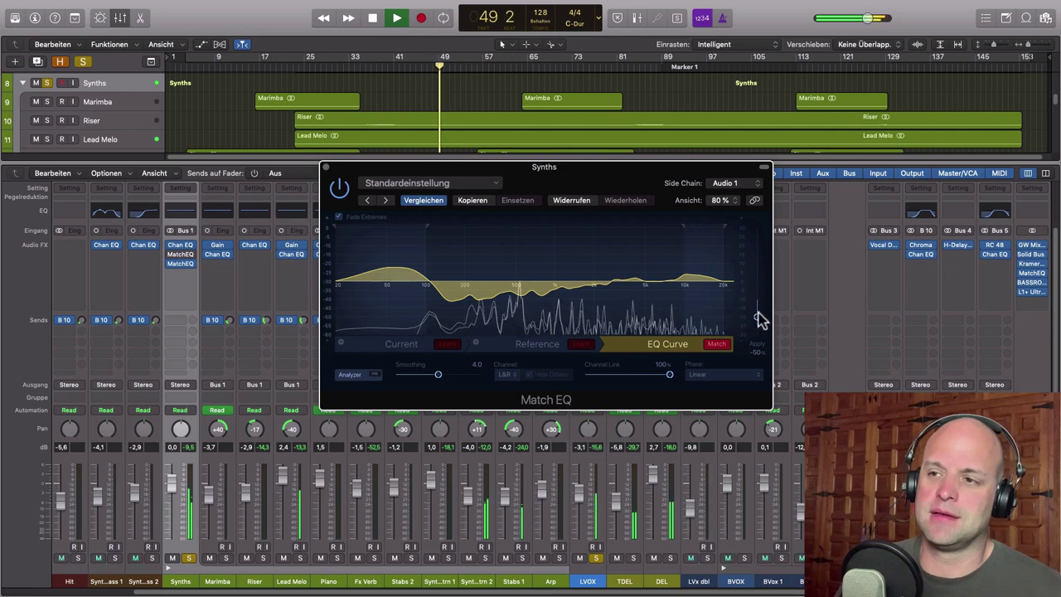
{"action": "left_click_drag", "start_coordinate": [757, 316], "coordinate": [761, 305]}
{"action": "key", "text": "space"}
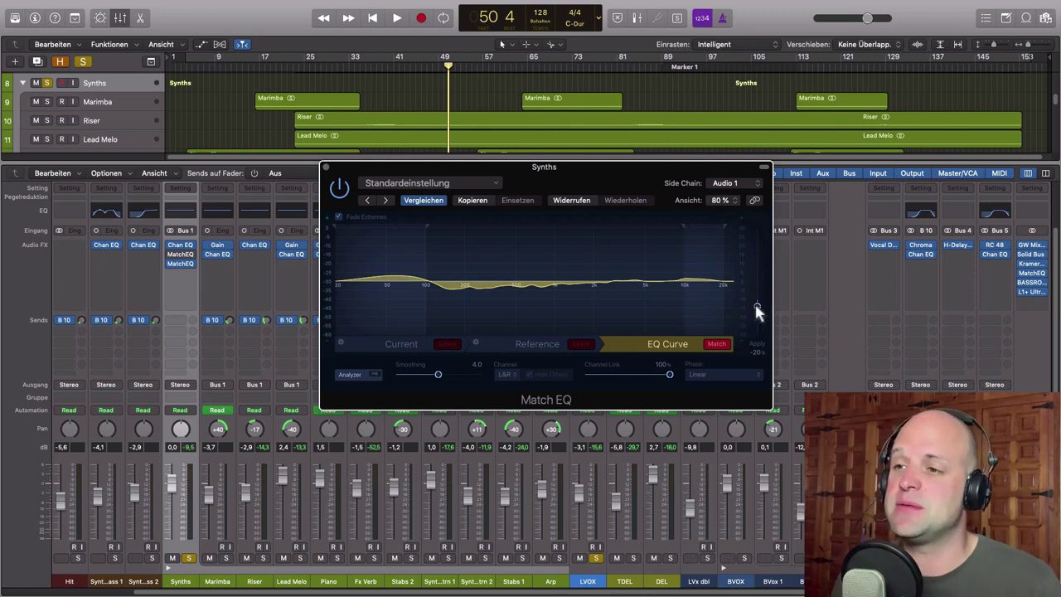
{"action": "left_click_drag", "start_coordinate": [755, 303], "coordinate": [755, 307]}
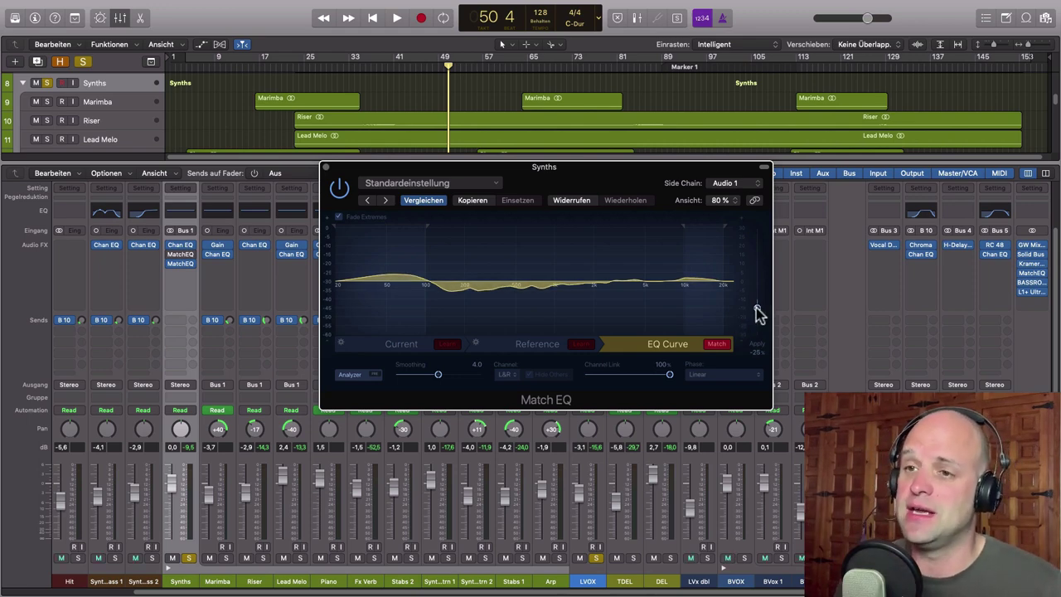
{"action": "left_click", "coordinate": [326, 167]}
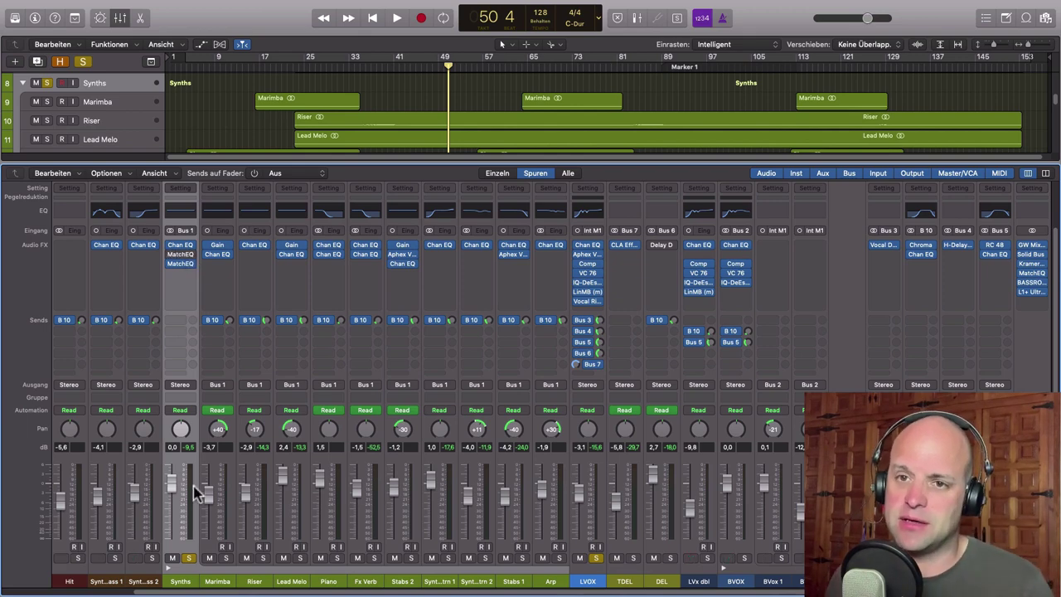
- Play the LVOX vocal from bar 39, first in the full mix without solo and then with only LVOX soloed
{"action": "left_click", "coordinate": [576, 581]}
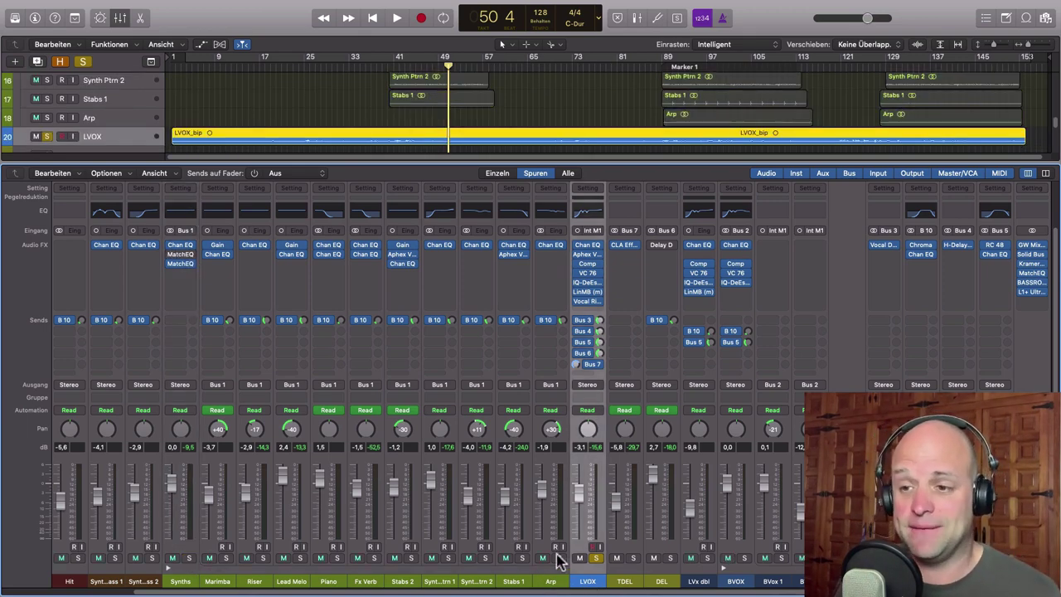
{"action": "left_click", "coordinate": [595, 557]}
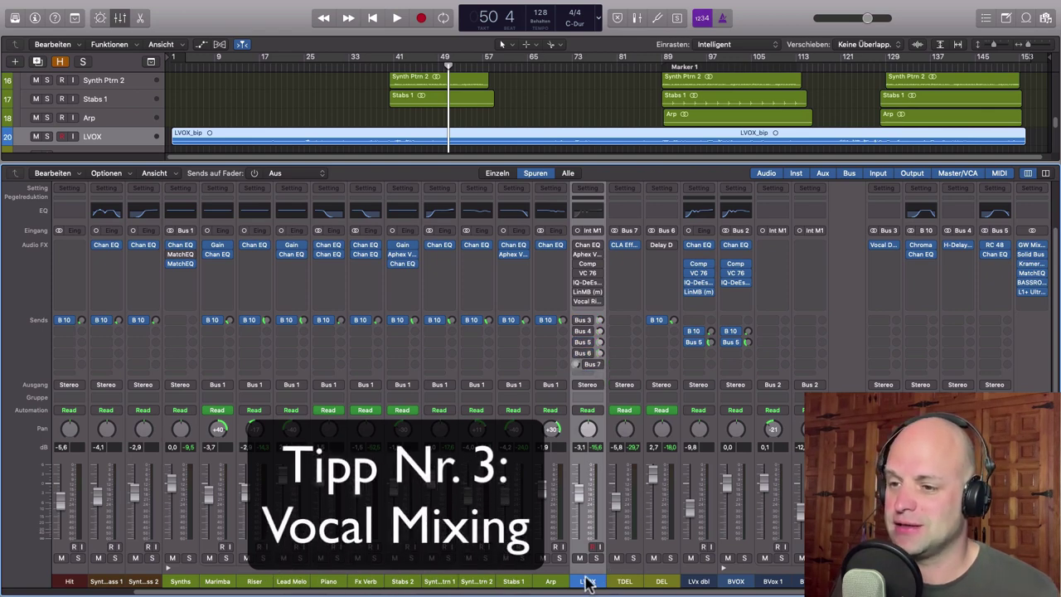
{"action": "left_click", "coordinate": [388, 66]}
{"action": "key", "text": "space"}
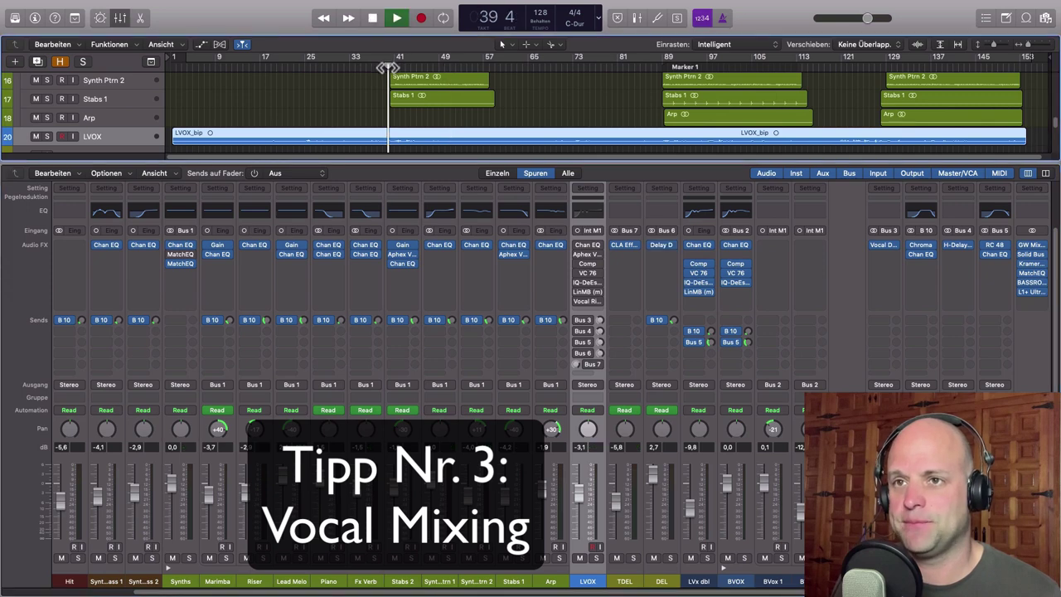
{"action": "left_click", "coordinate": [596, 558]}
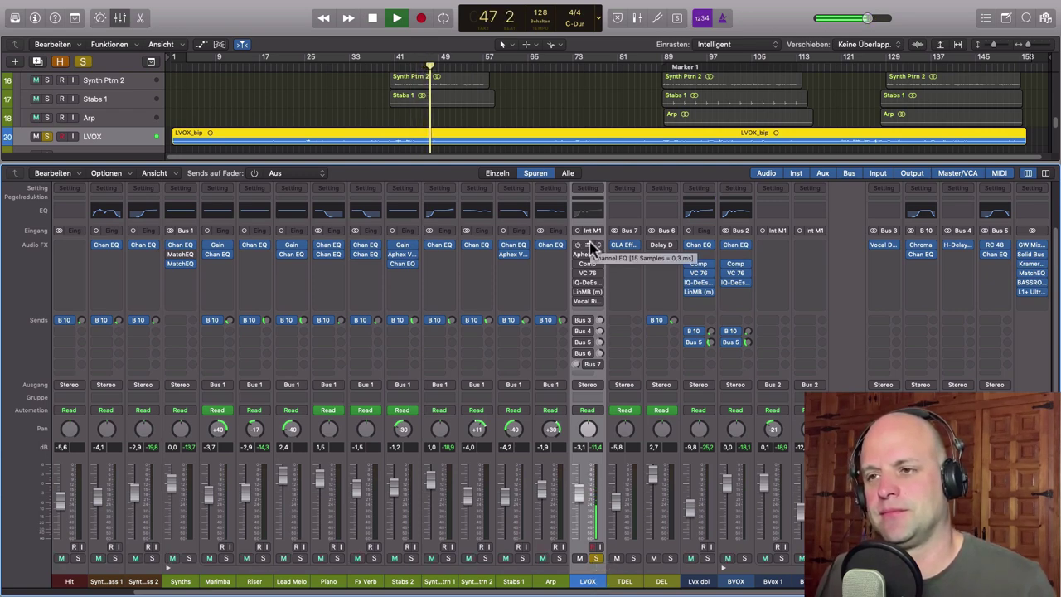
{"action": "key", "text": "space"}
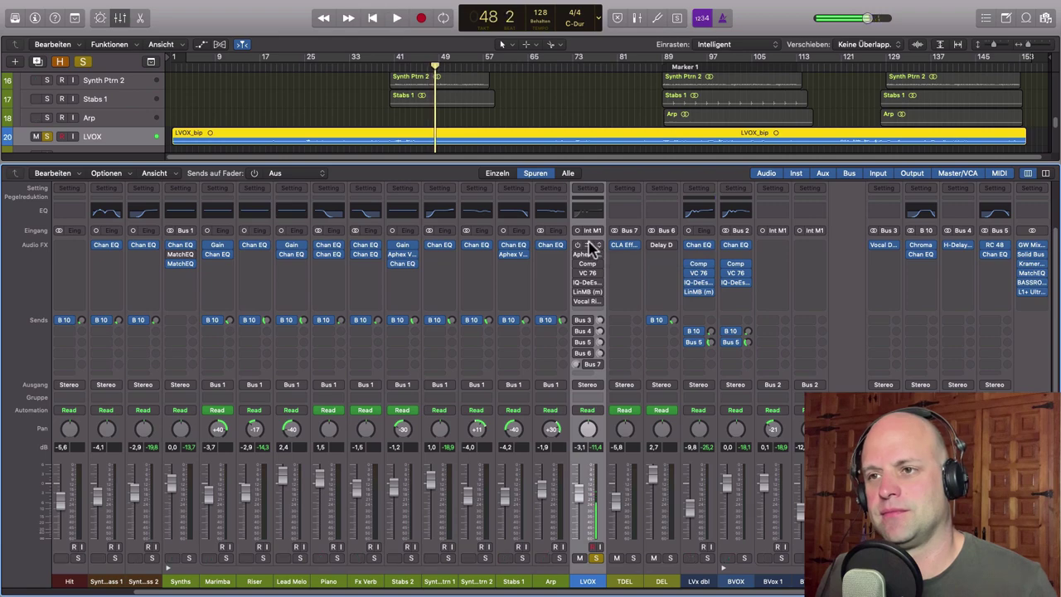
- Switch on the Channel EQ on the LVOX channel, review its curve and close its window
{"action": "left_click", "coordinate": [590, 249]}
{"action": "left_click_drag", "start_coordinate": [899, 170], "coordinate": [373, 193]}
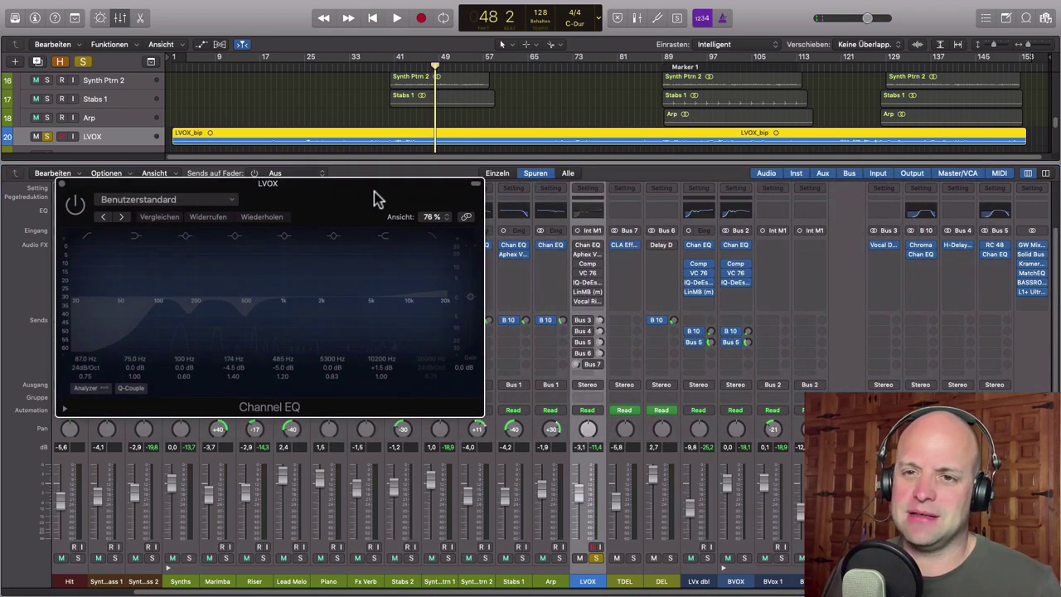
{"action": "left_click", "coordinate": [75, 204]}
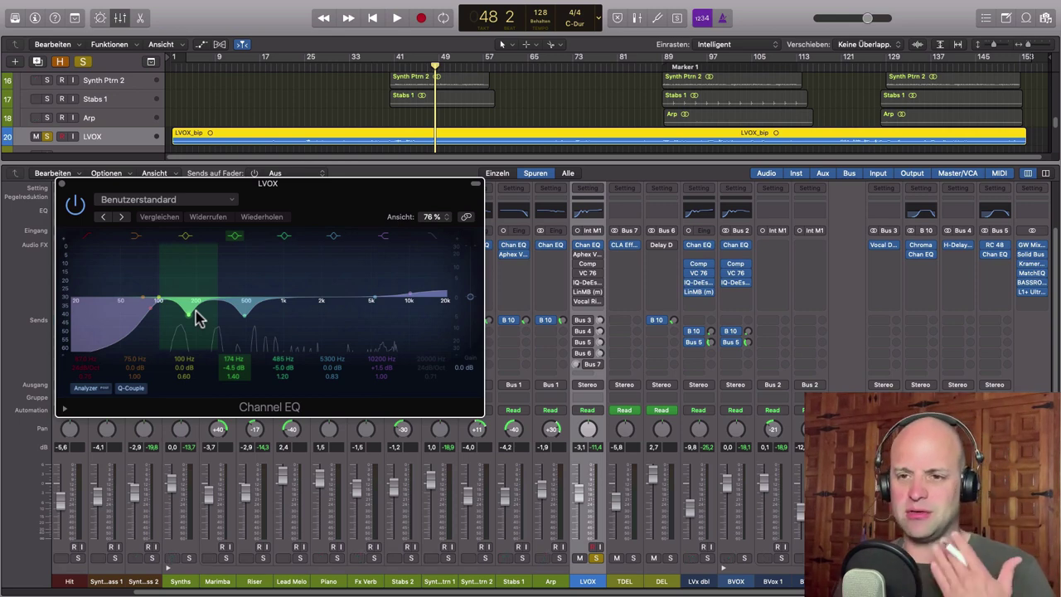
{"action": "left_click_drag", "start_coordinate": [324, 194], "coordinate": [359, 170]}
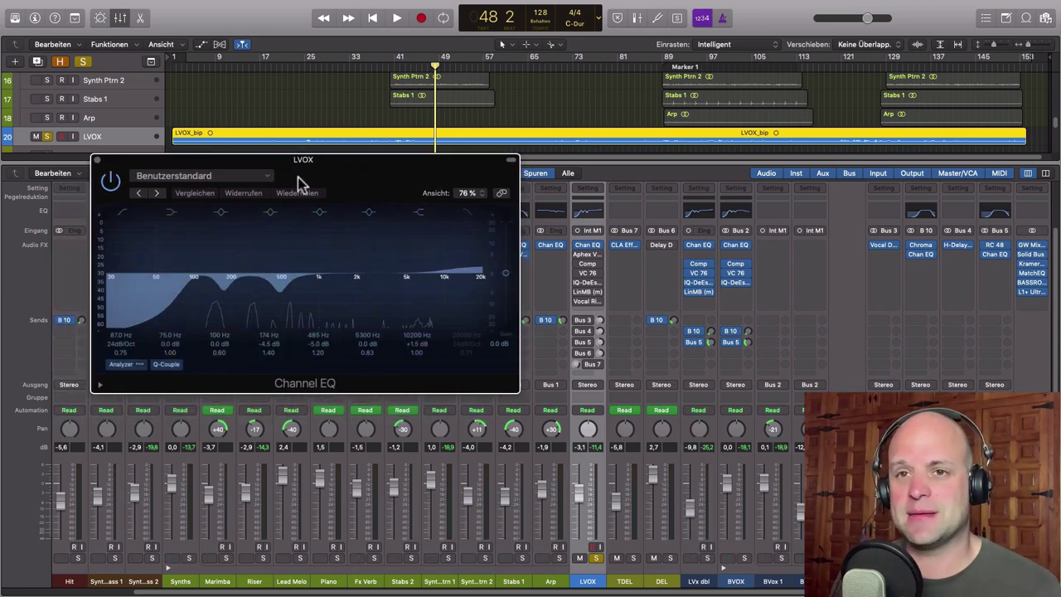
{"action": "left_click", "coordinate": [97, 160]}
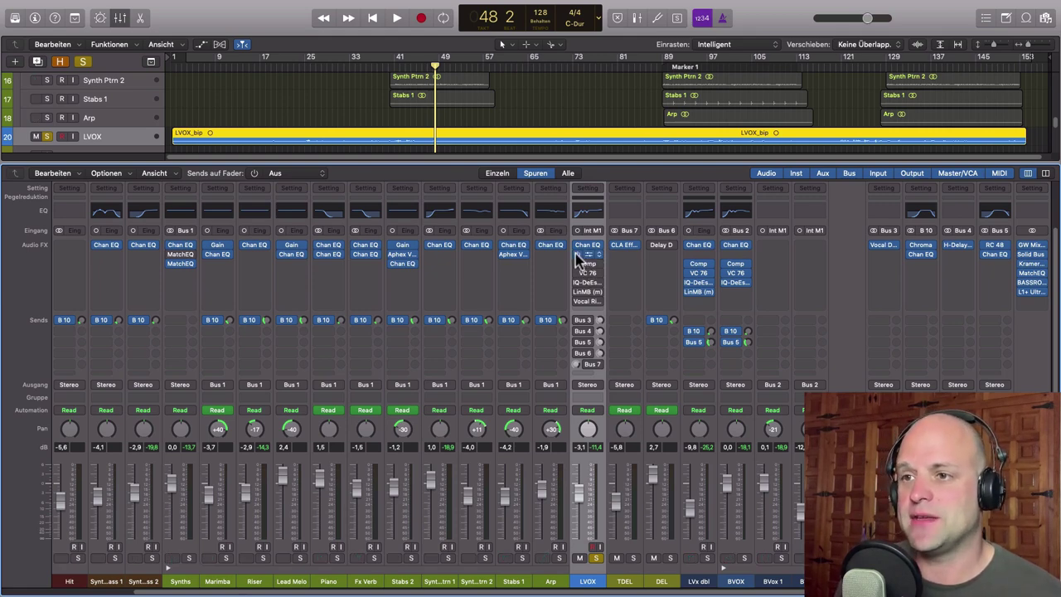
- Open the active Aphex Vintage Exciter on the LVOX channel and move its window clear of the channel's effect slots
{"action": "left_click", "coordinate": [584, 255]}
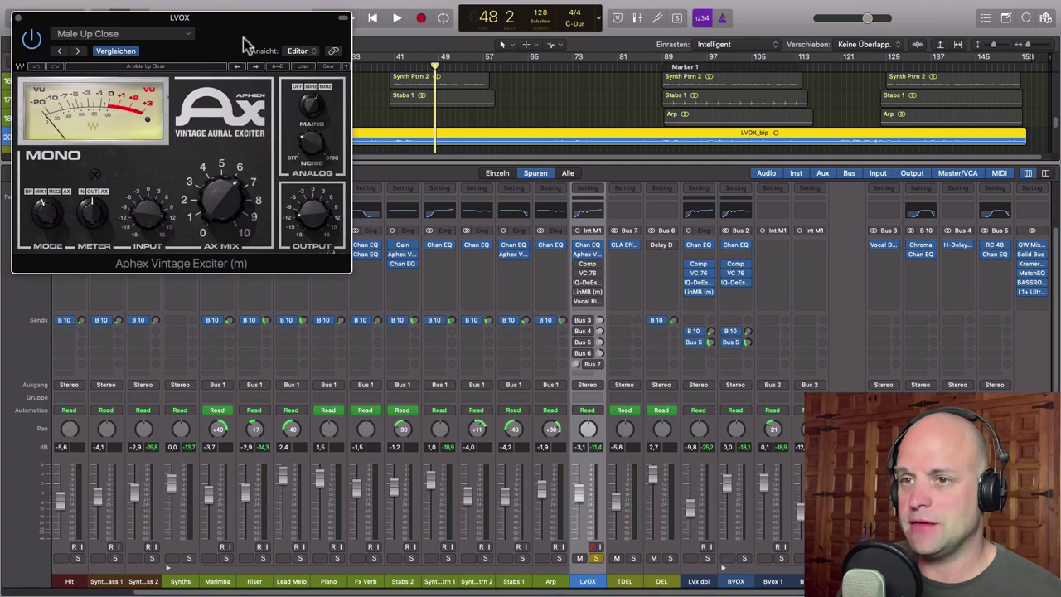
{"action": "left_click_drag", "start_coordinate": [396, 76], "coordinate": [895, 163]}
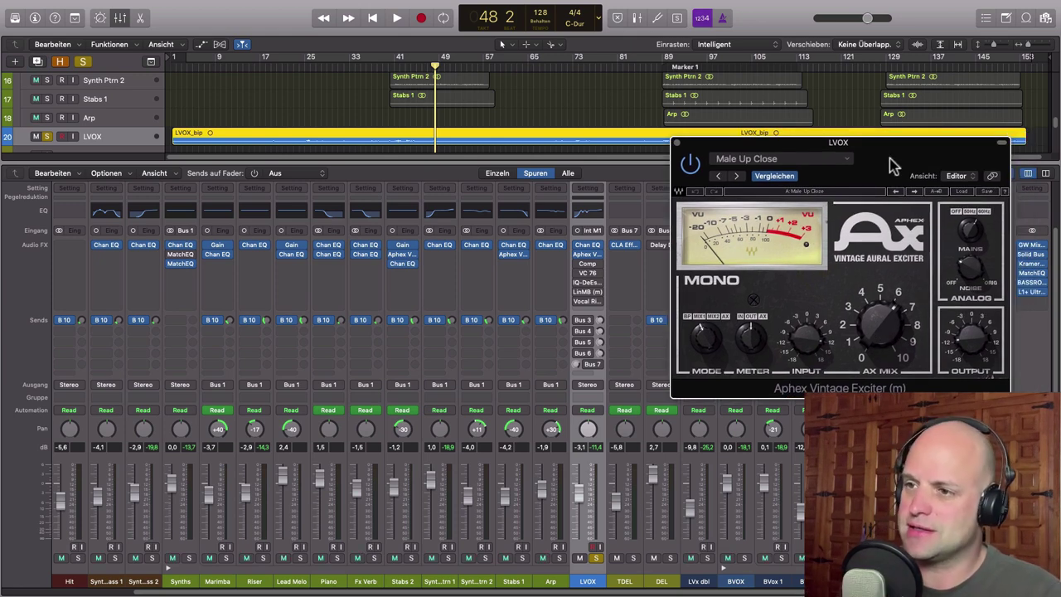
{"action": "left_click_drag", "start_coordinate": [893, 165], "coordinate": [858, 145]}
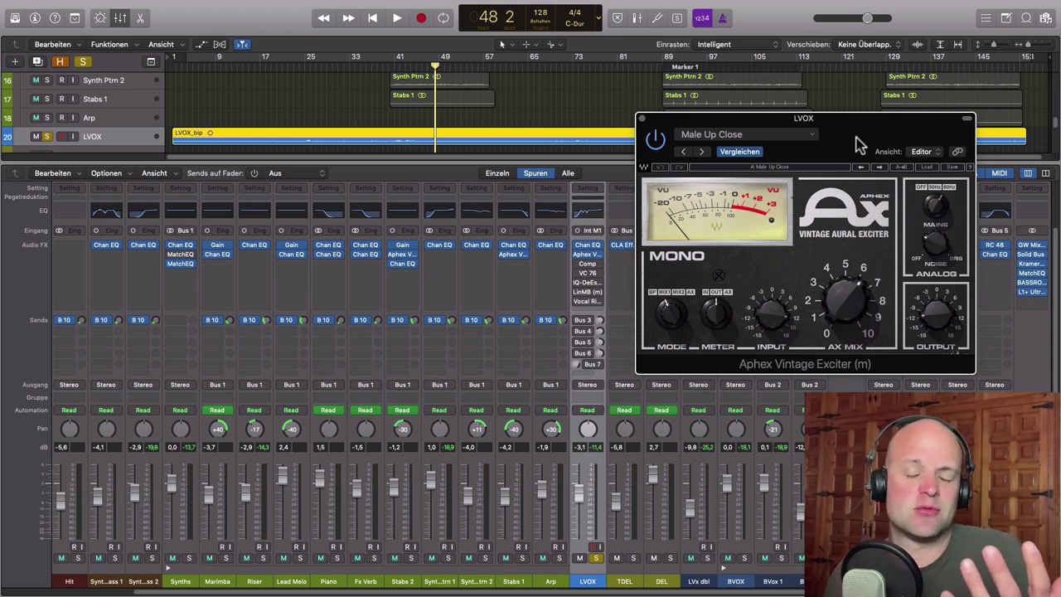
- Bypass the Channel EQ and Aphex Vintage Exciter on LVOX and arrange their two windows side by side
{"action": "left_click", "coordinate": [578, 254]}
{"action": "left_click", "coordinate": [578, 245]}
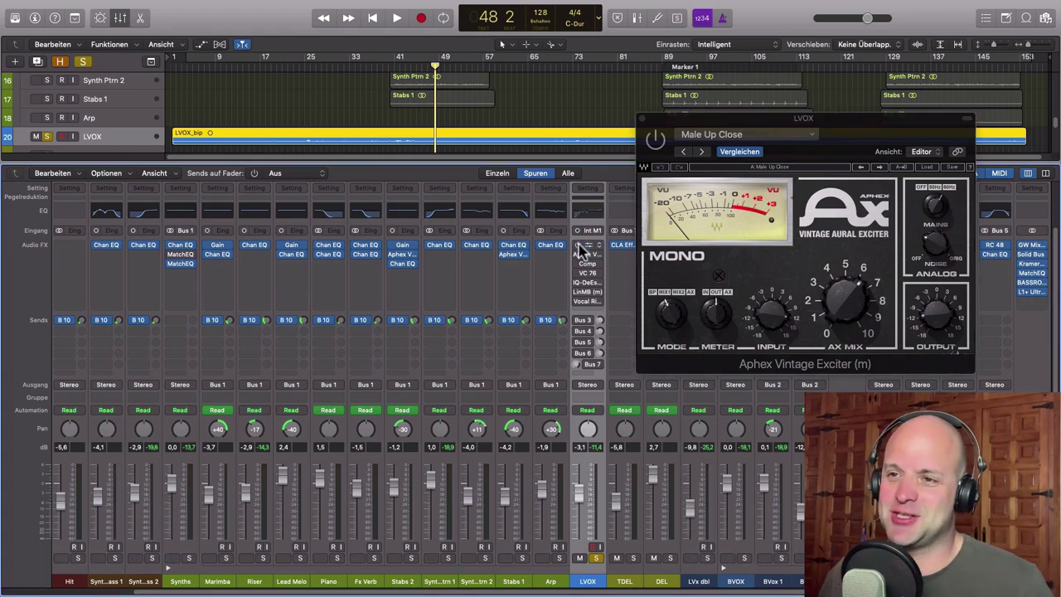
{"action": "left_click", "coordinate": [589, 246]}
{"action": "left_click_drag", "start_coordinate": [406, 159], "coordinate": [373, 66]}
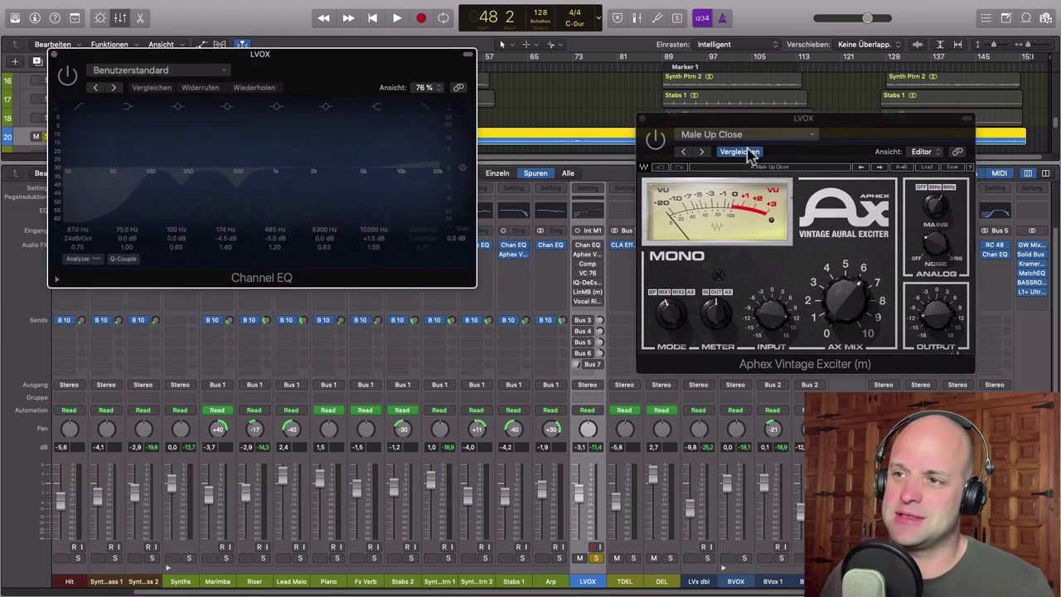
{"action": "left_click_drag", "start_coordinate": [757, 111], "coordinate": [716, 76]}
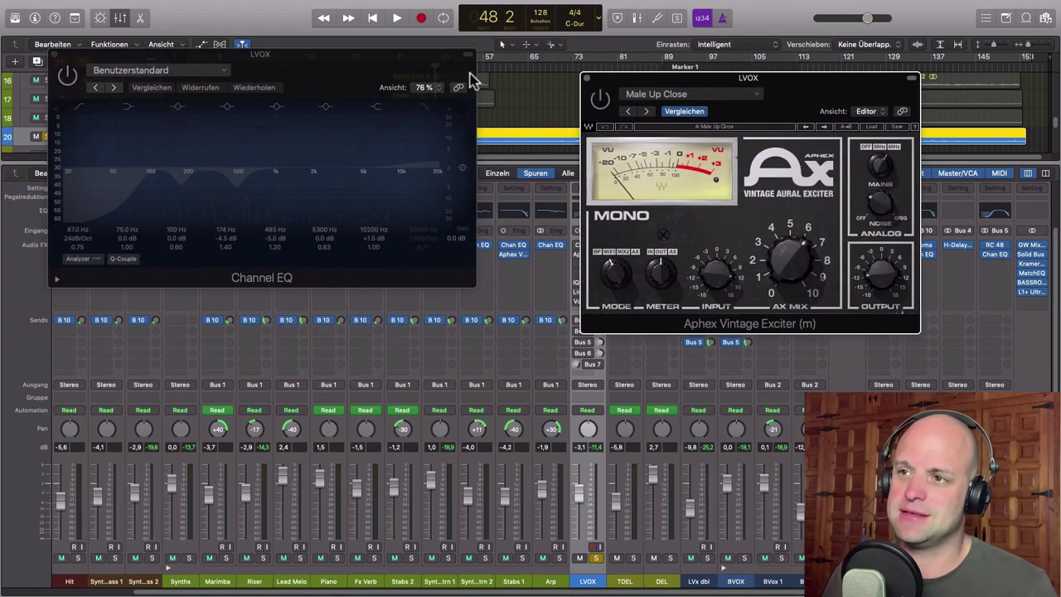
{"action": "left_click_drag", "start_coordinate": [398, 55], "coordinate": [419, 90]}
{"action": "left_click_drag", "start_coordinate": [628, 78], "coordinate": [634, 99]}
{"action": "left_click_drag", "start_coordinate": [462, 100], "coordinate": [533, 129]}
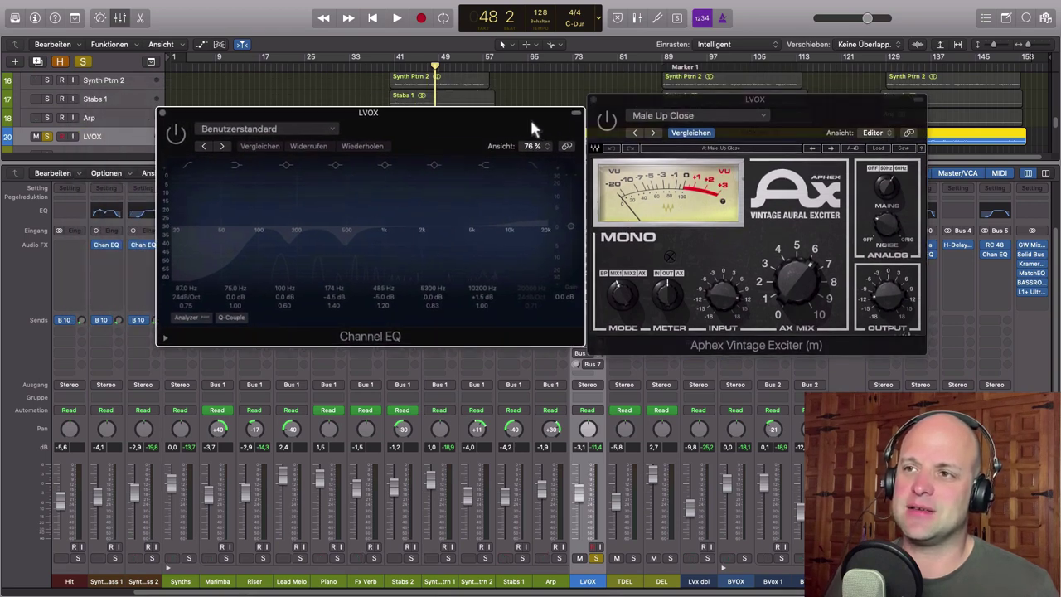
- Play the soloed vocal from bar 41 and switch on the Channel EQ followed by the Aphex Vintage Exciter
{"action": "left_click", "coordinate": [396, 70]}
{"action": "key", "text": "space"}
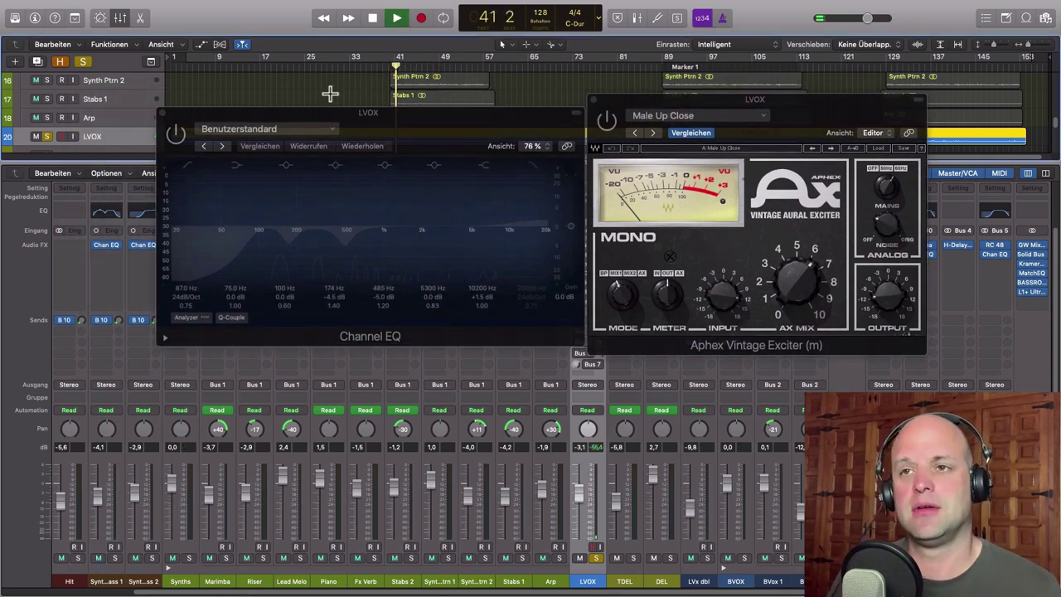
{"action": "left_click", "coordinate": [177, 136]}
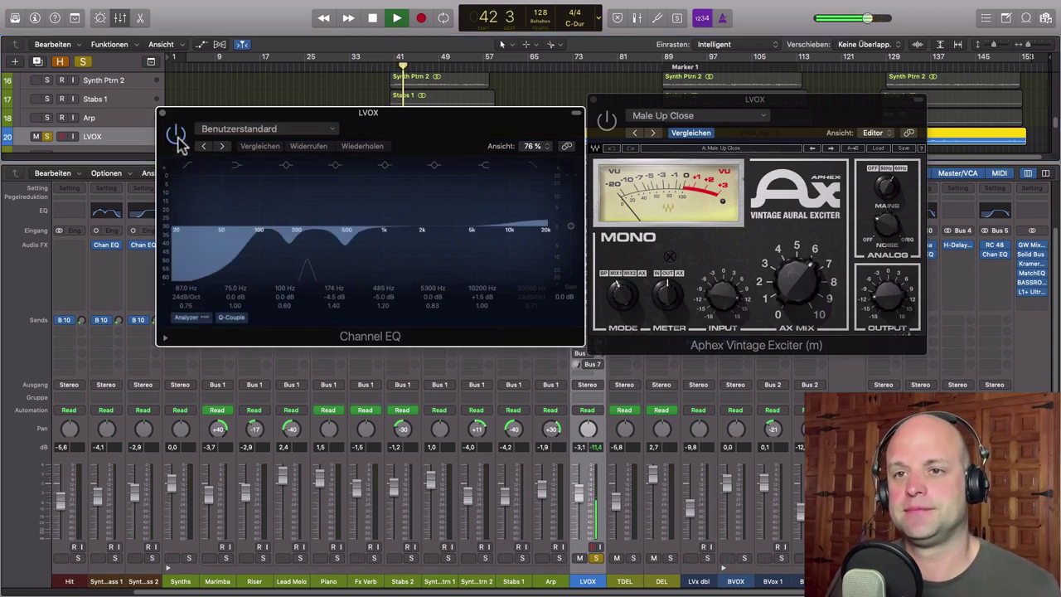
{"action": "left_click", "coordinate": [607, 121]}
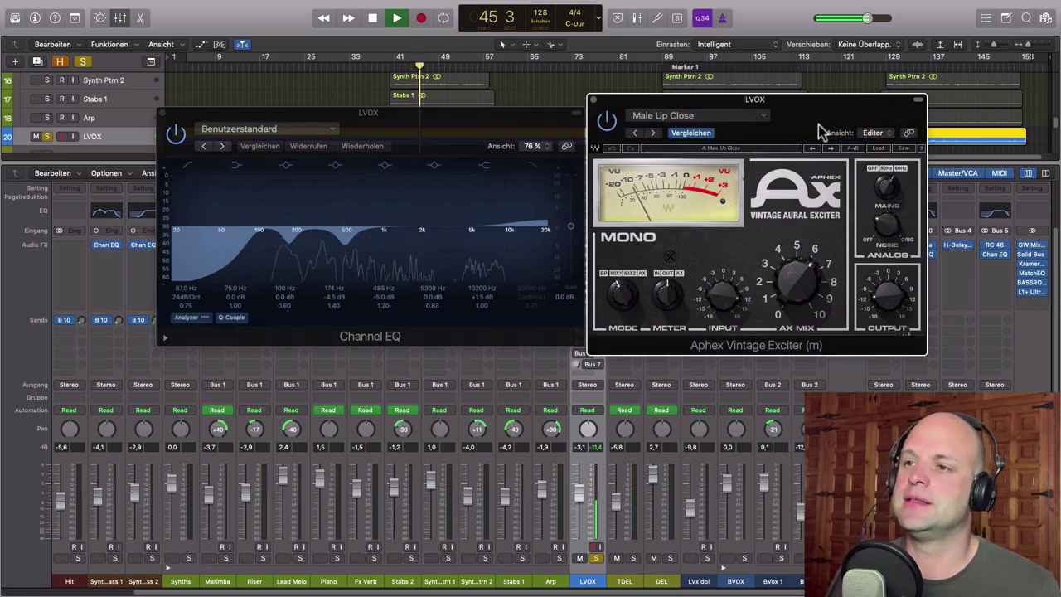
- Replay the vocal from bar 41, compare it with the Aphex Vintage Exciter bypassed and active, and stop playback
{"action": "left_click", "coordinate": [396, 66]}
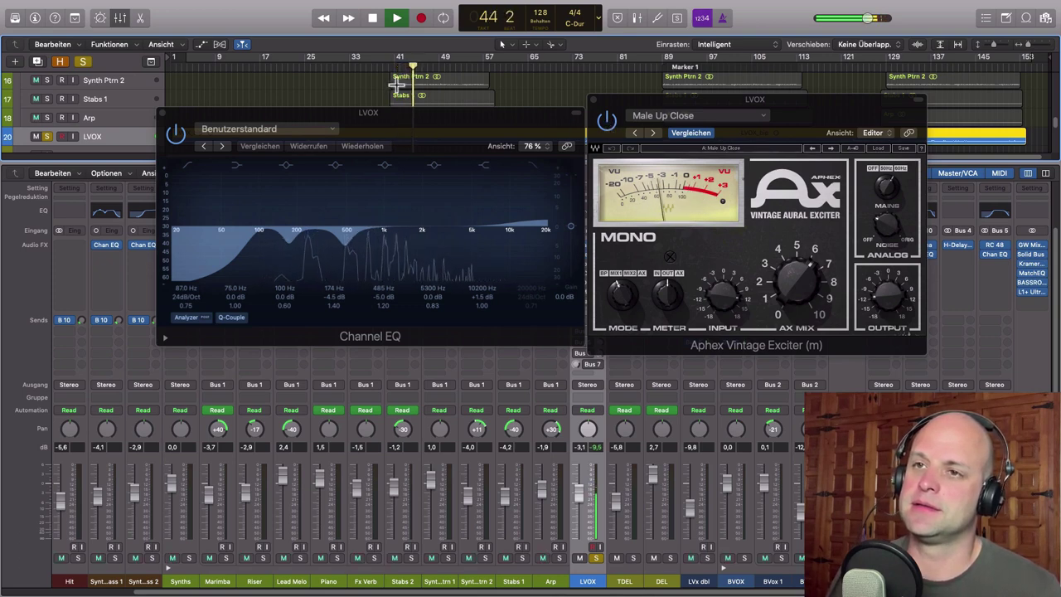
{"action": "left_click", "coordinate": [609, 123]}
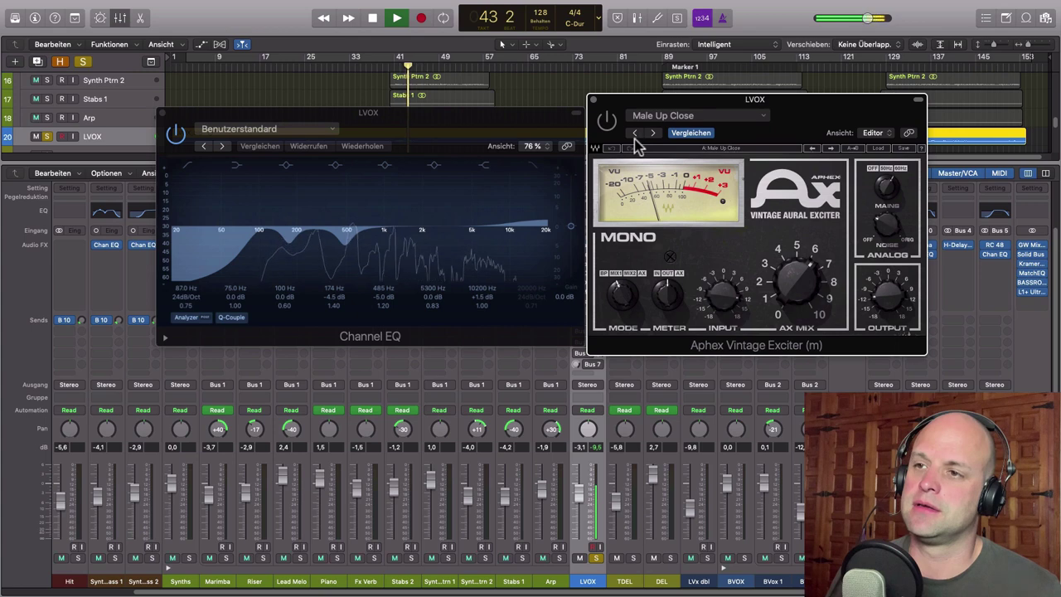
{"action": "left_click", "coordinate": [607, 122]}
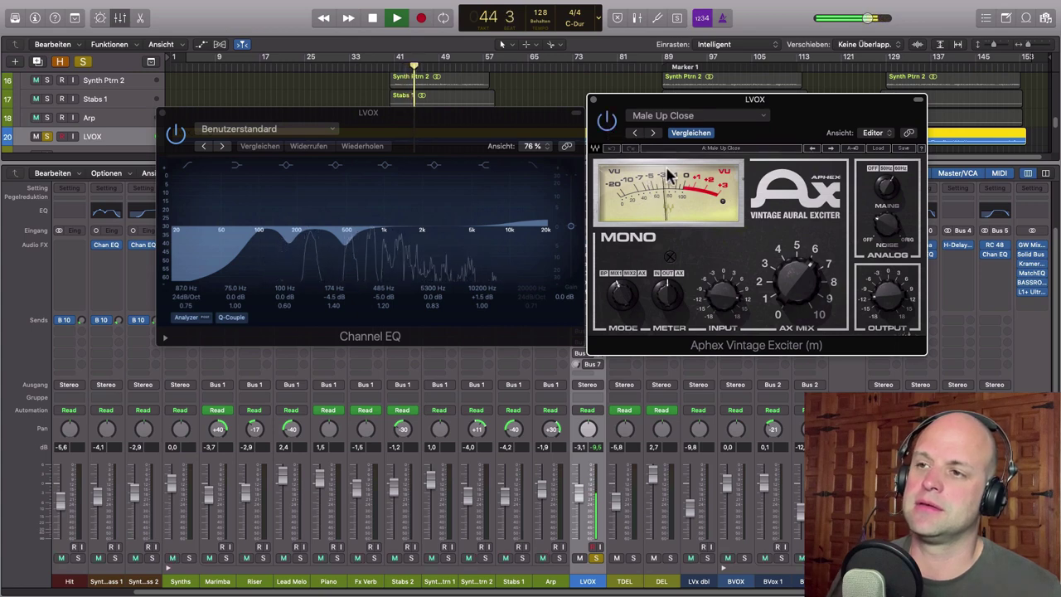
{"action": "key", "text": "space"}
- Close the Aphex Vintage Exciter and Channel EQ windows of the LVOX channel
{"action": "left_click_drag", "start_coordinate": [858, 120], "coordinate": [843, 132]}
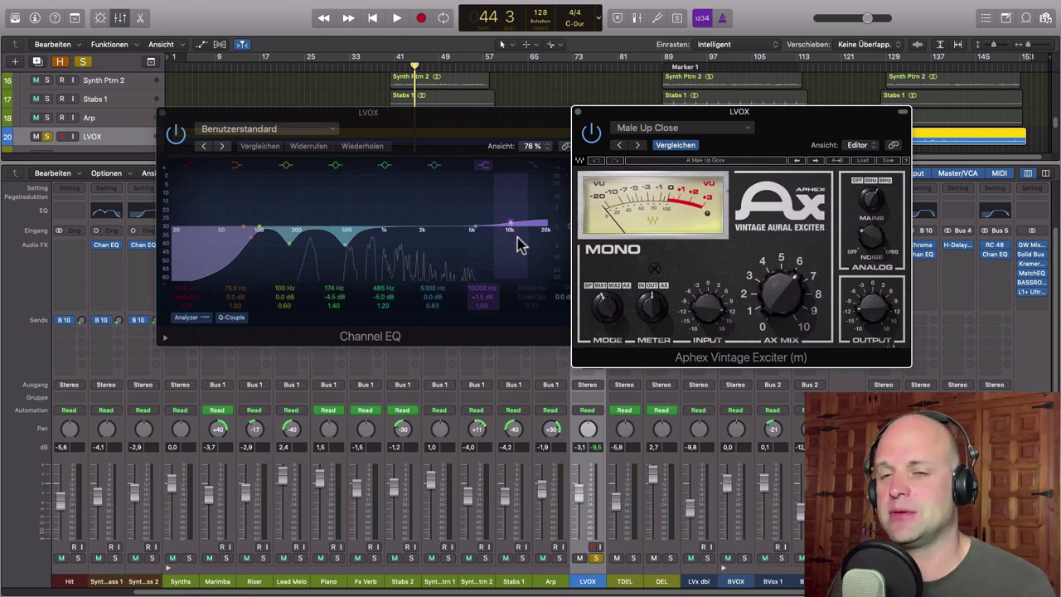
{"action": "left_click_drag", "start_coordinate": [769, 150], "coordinate": [813, 144]}
{"action": "left_click", "coordinate": [596, 107]}
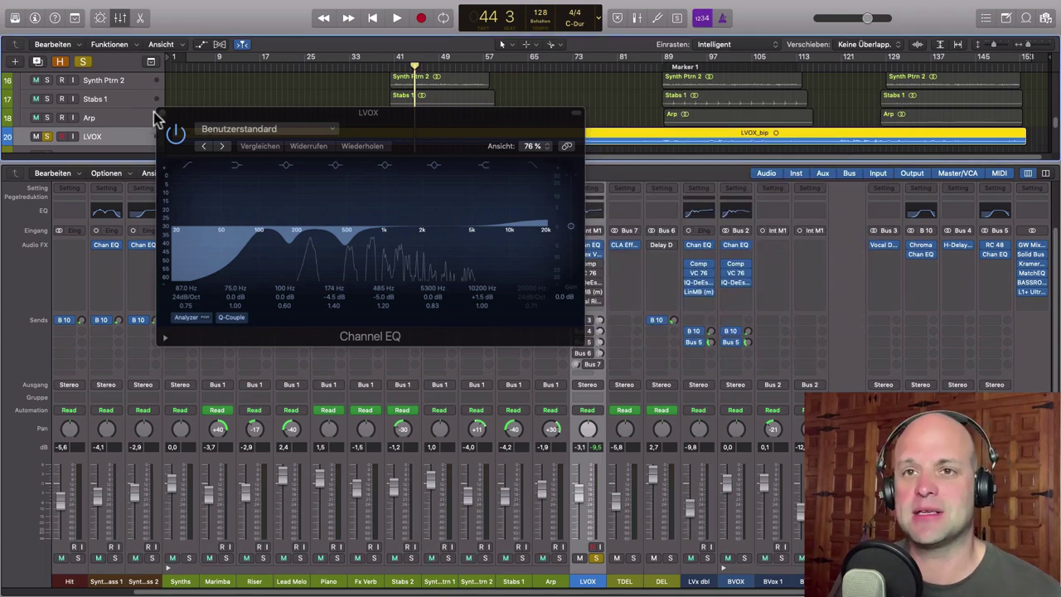
{"action": "left_click", "coordinate": [162, 113]}
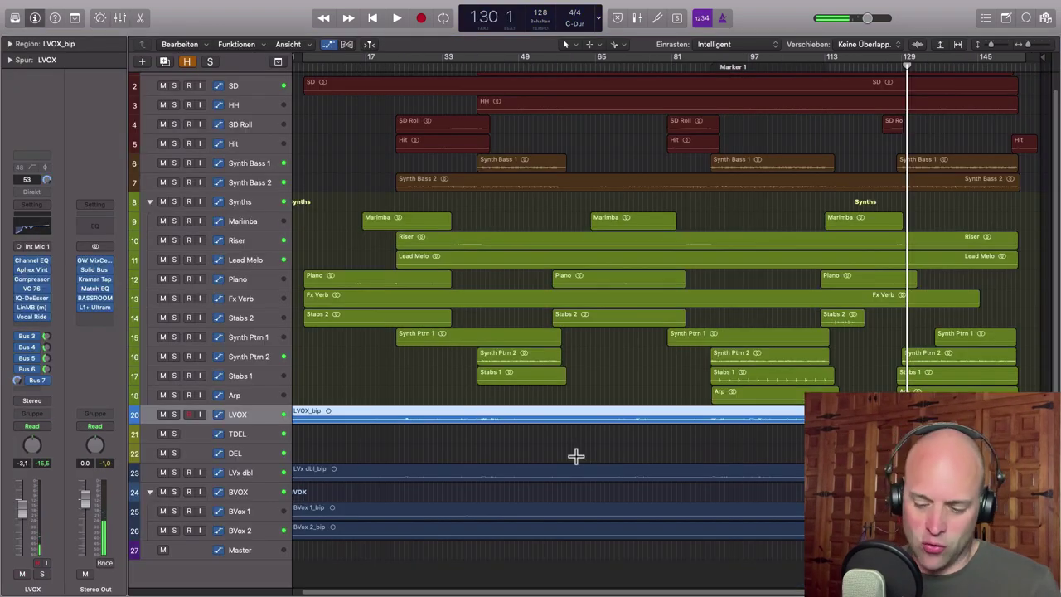
- Return the playhead to the start of the song and deselect the LVOX_bip region
{"action": "key", "text": "Return"}
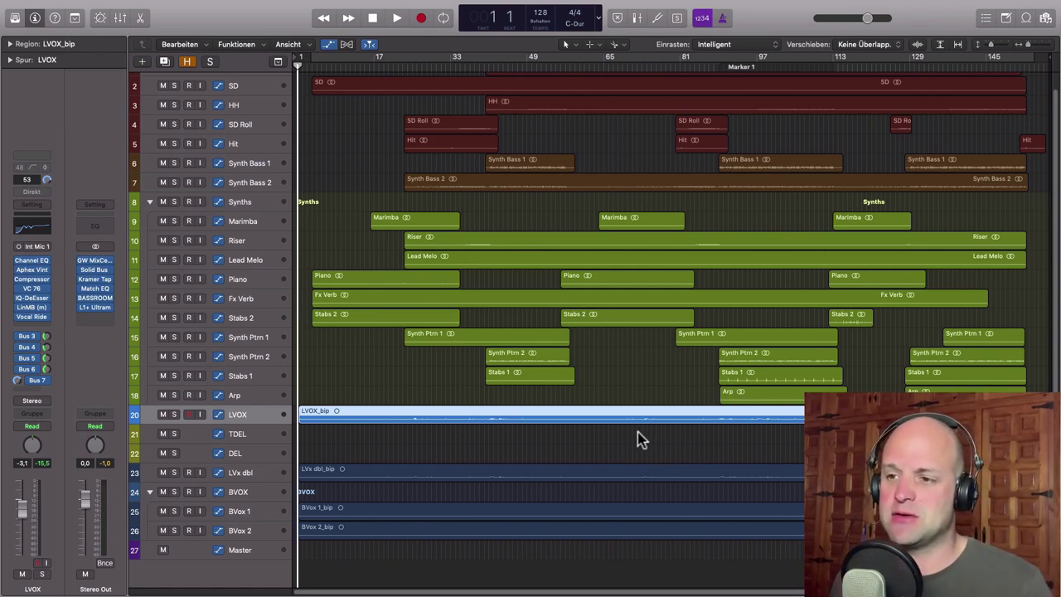
{"action": "left_click", "coordinate": [638, 439]}
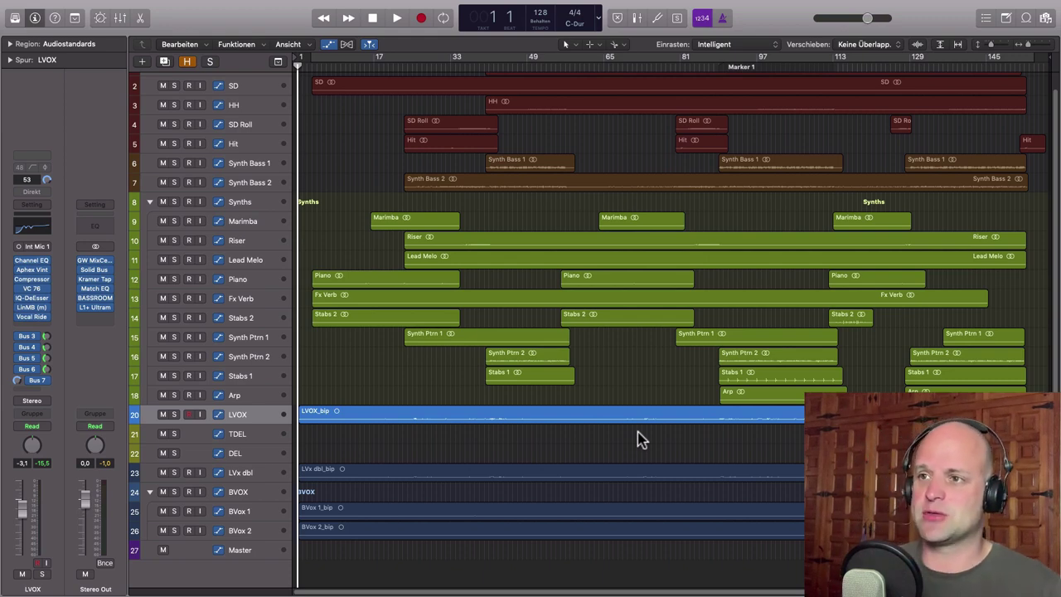
{"action": "scroll", "coordinate": [616, 460], "scroll_direction": "up", "scroll_amount": 1}
{"action": "scroll", "coordinate": [616, 460], "scroll_direction": "up", "scroll_amount": 2}
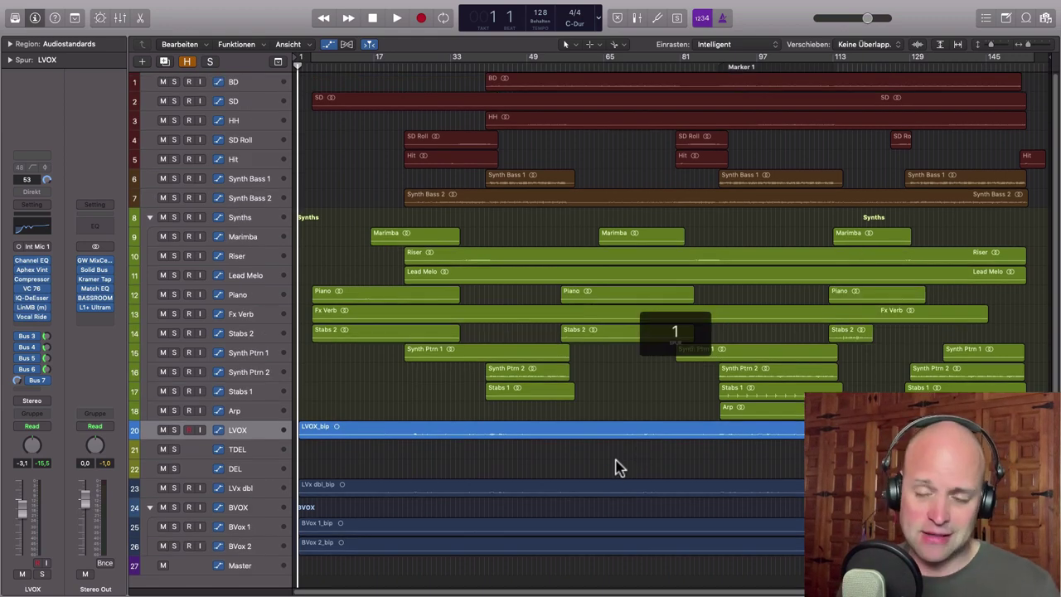